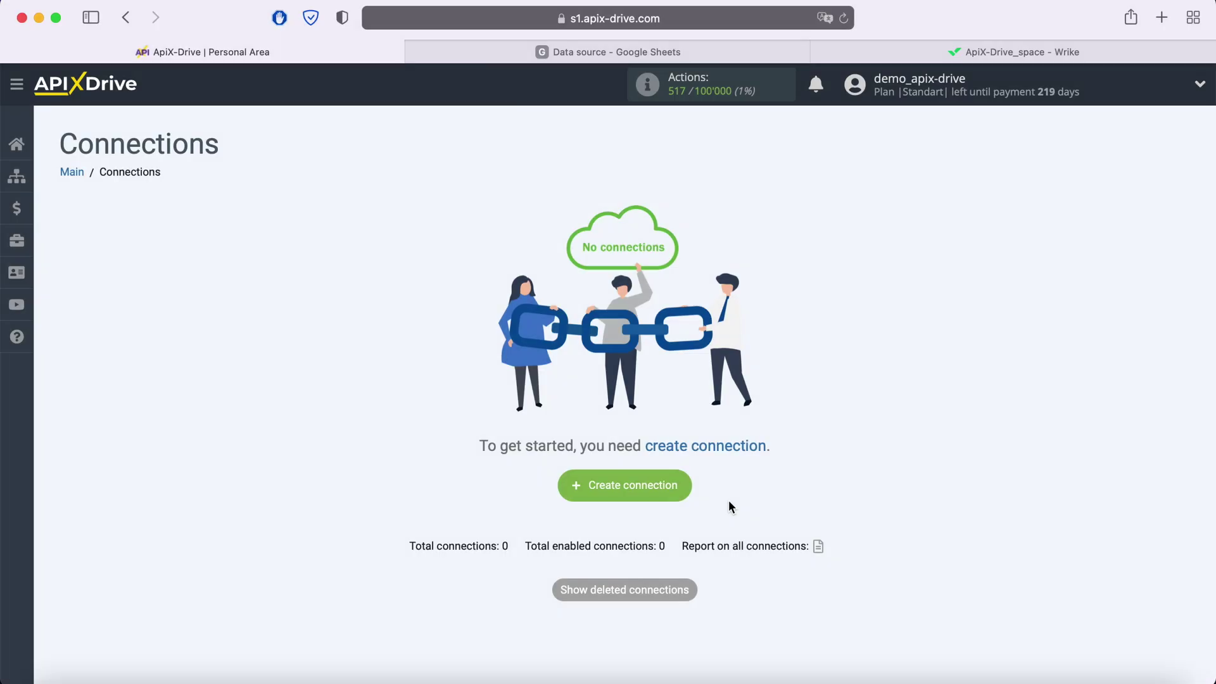
# Create a new connection and choose Google Sheets as its data source system.
pyautogui.click(683, 488)
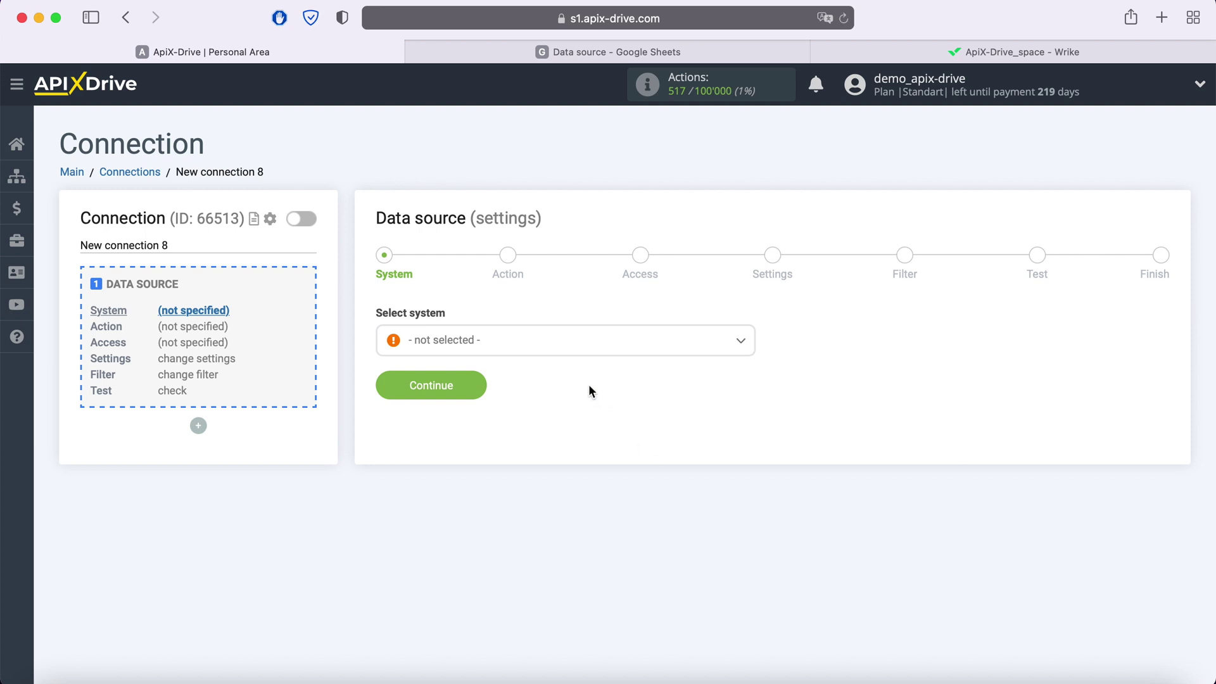
pyautogui.click(570, 346)
pyautogui.scroll(-5, 600, 492)
pyautogui.scroll(-15, 601, 492)
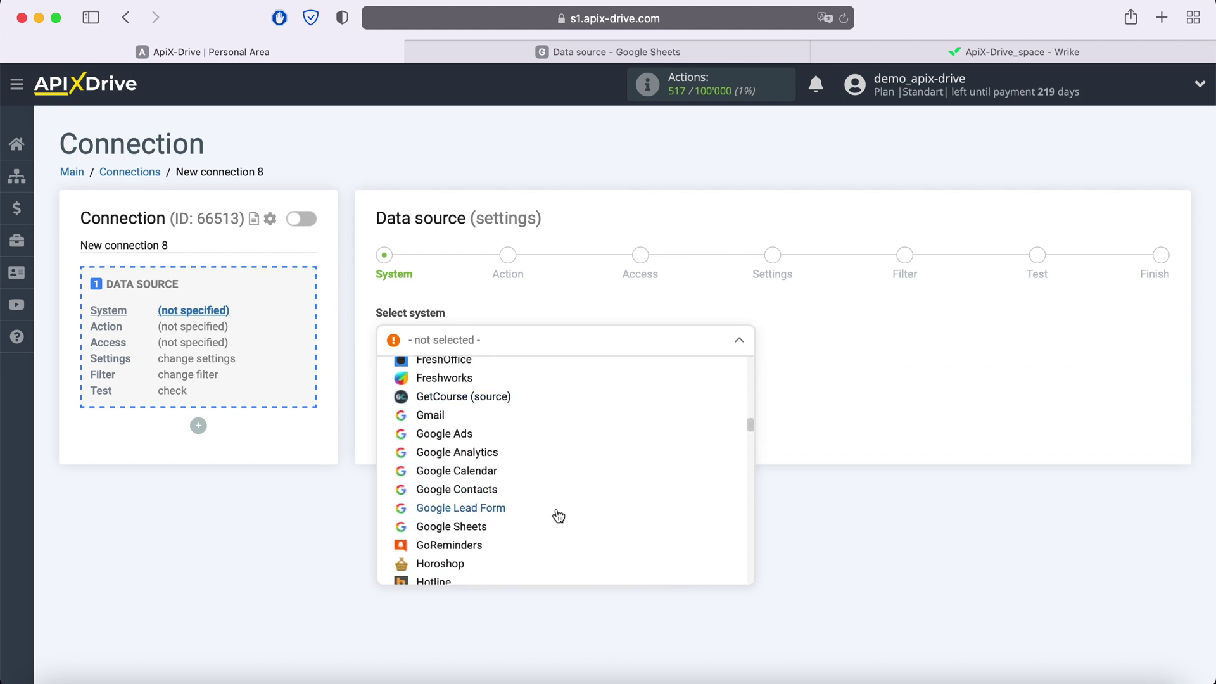
pyautogui.click(472, 534)
pyautogui.click(478, 384)
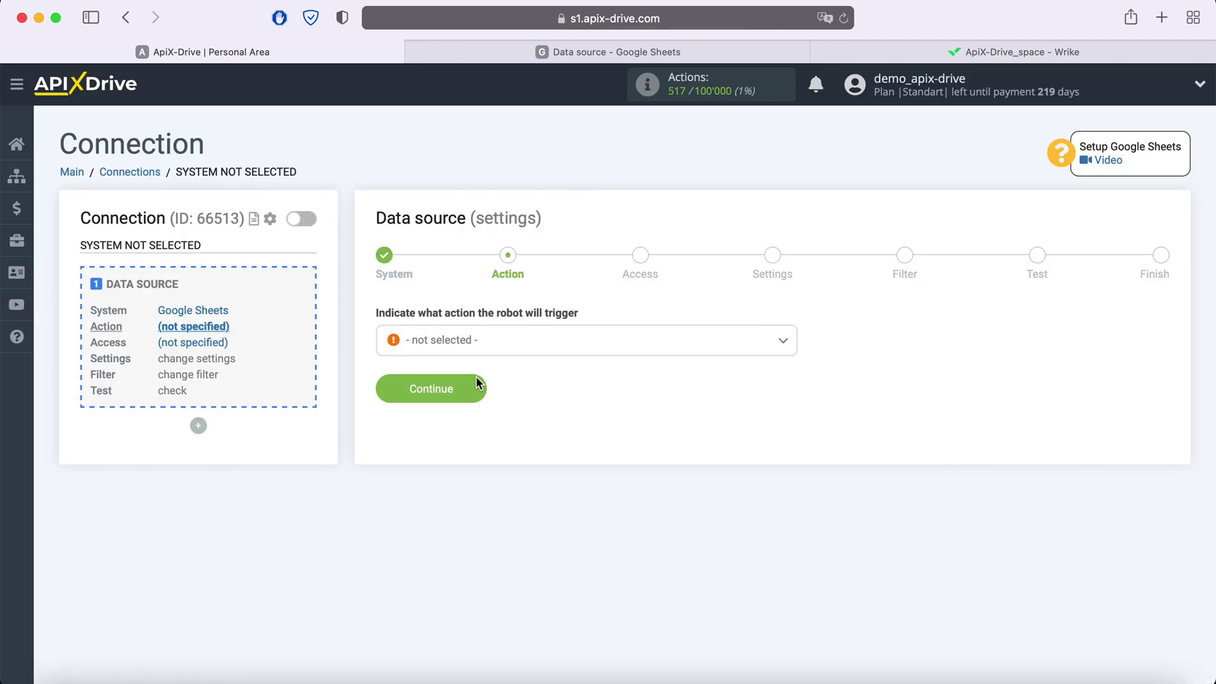
# Set the data source action to Get Rows (new) and proceed to account access.
pyautogui.click(515, 342)
pyautogui.click(483, 444)
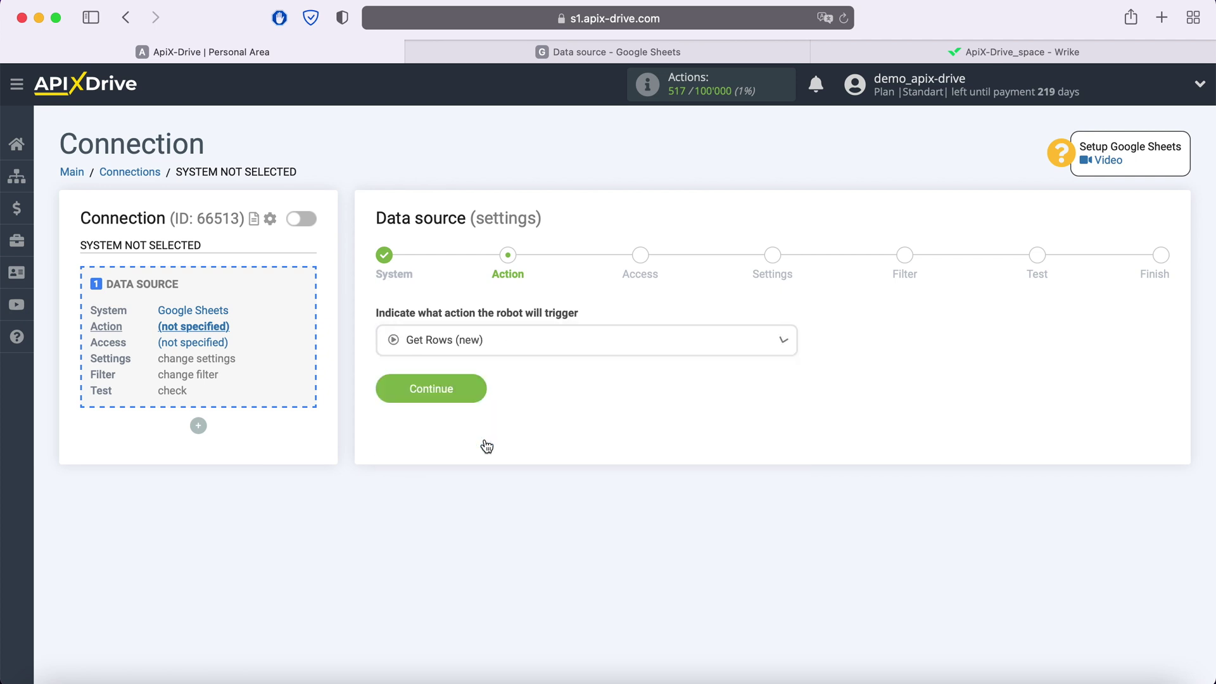
pyautogui.click(478, 387)
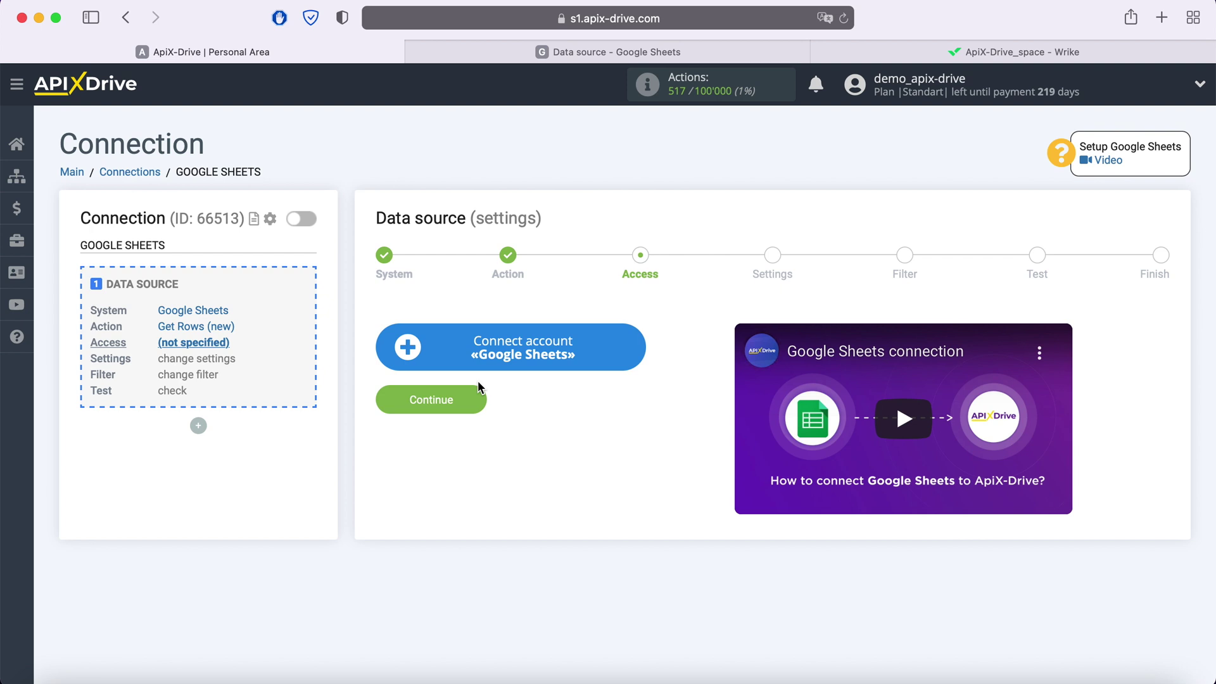
# Start connecting a Google Sheets account and sign in to Google with the saved account e-mail and password.
pyautogui.click(636, 338)
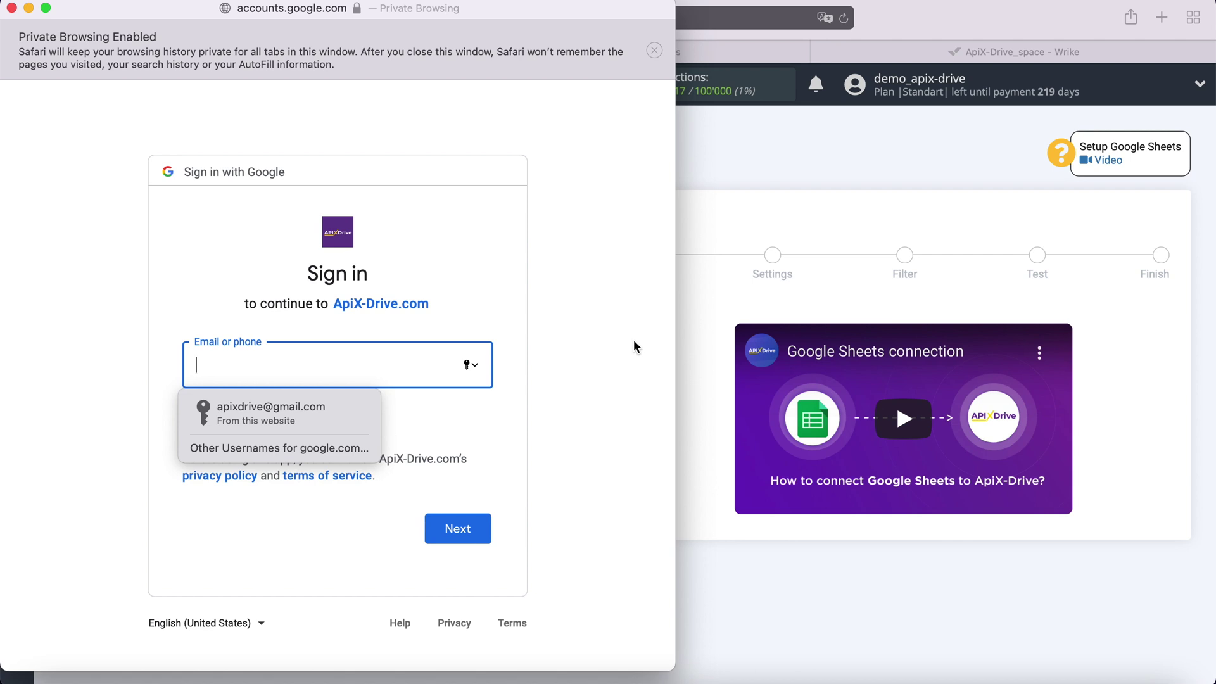
pyautogui.click(355, 399)
pyautogui.click(472, 526)
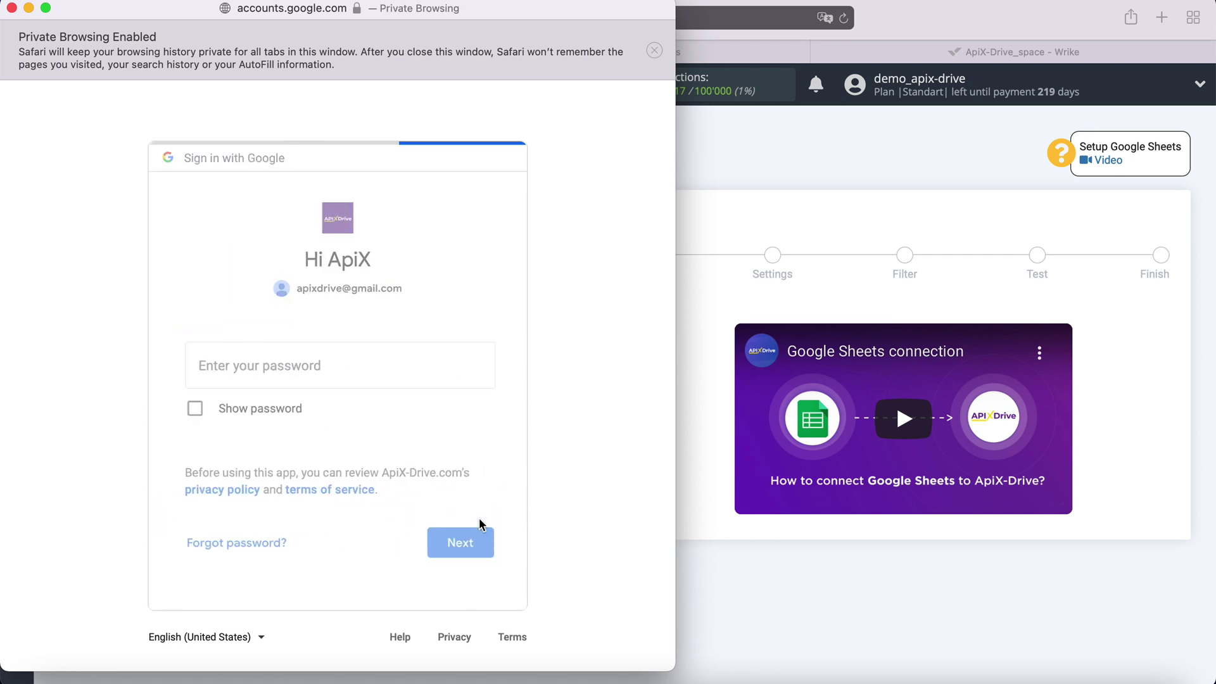
pyautogui.click(329, 415)
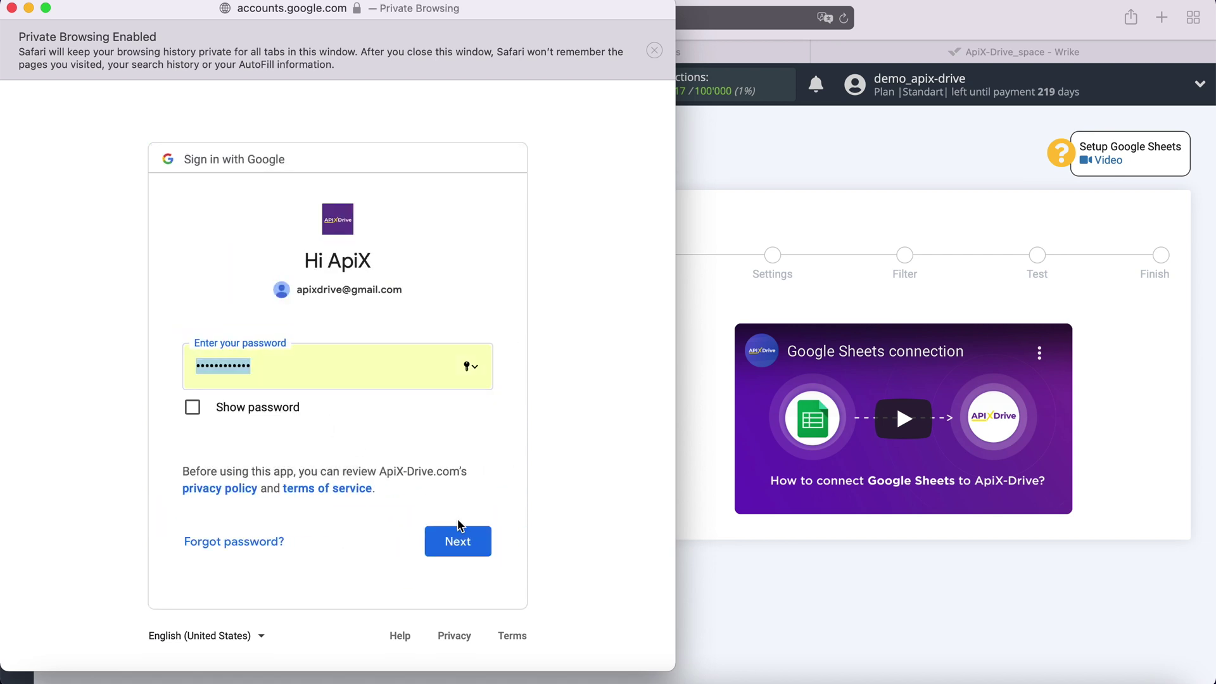
pyautogui.click(472, 539)
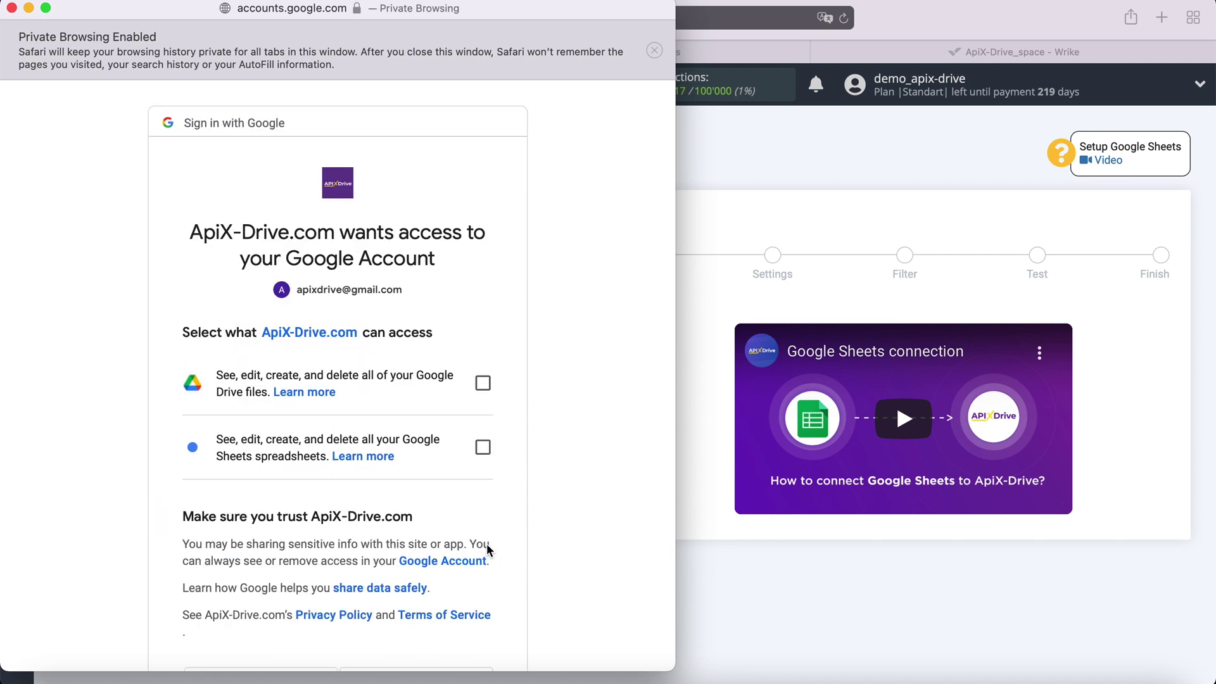
# Grant ApiX-Drive.com access to all Google Drive files and Google Sheets spreadsheets.
pyautogui.click(483, 383)
pyautogui.click(483, 447)
pyautogui.scroll(-2, 553, 462)
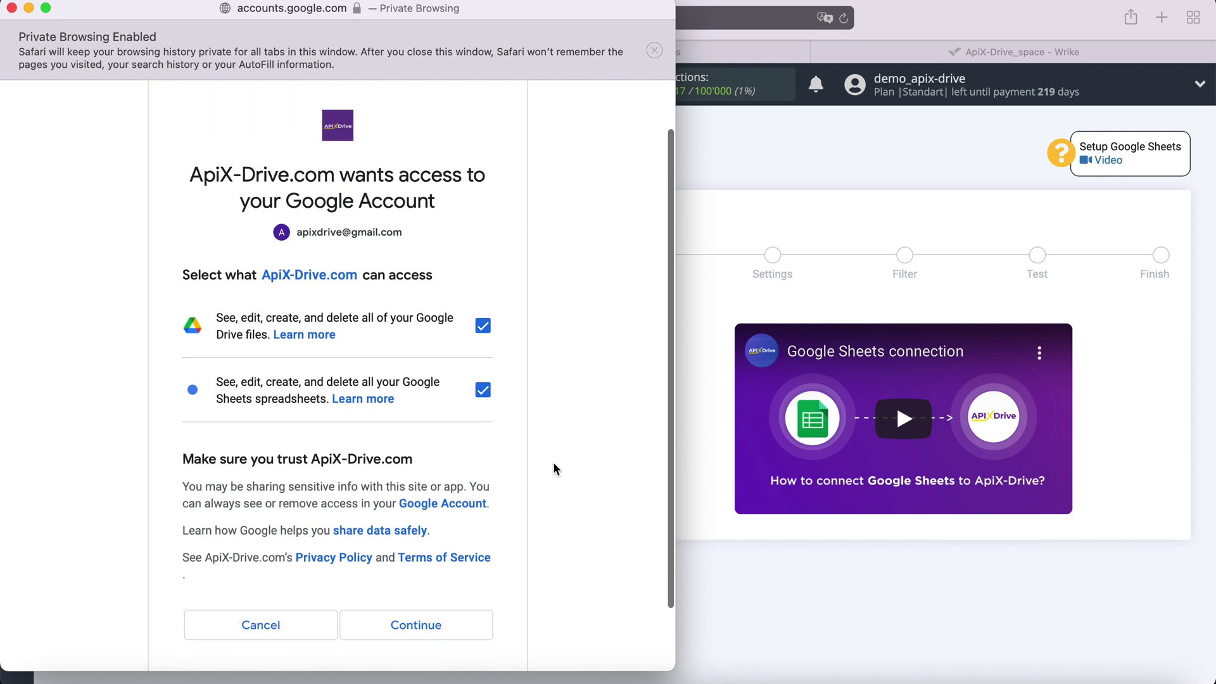
pyautogui.click(415, 622)
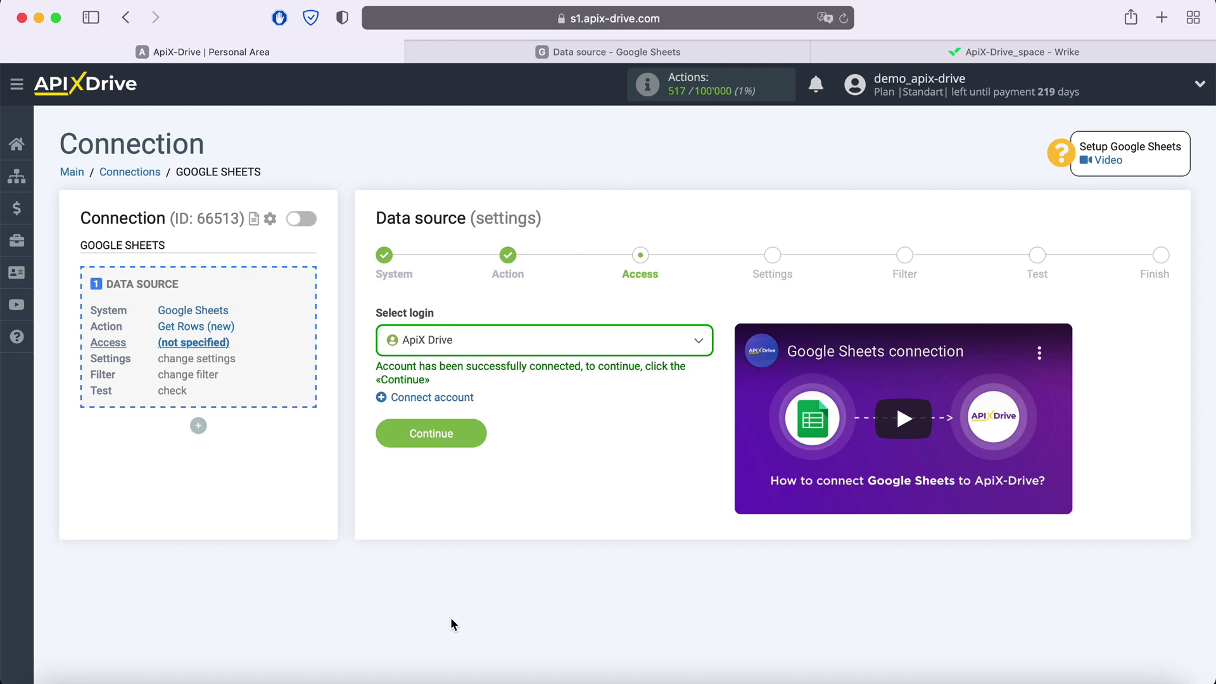
# Select the connected ApiX Drive login for the data source and proceed to its settings.
pyautogui.click(491, 352)
pyautogui.click(461, 446)
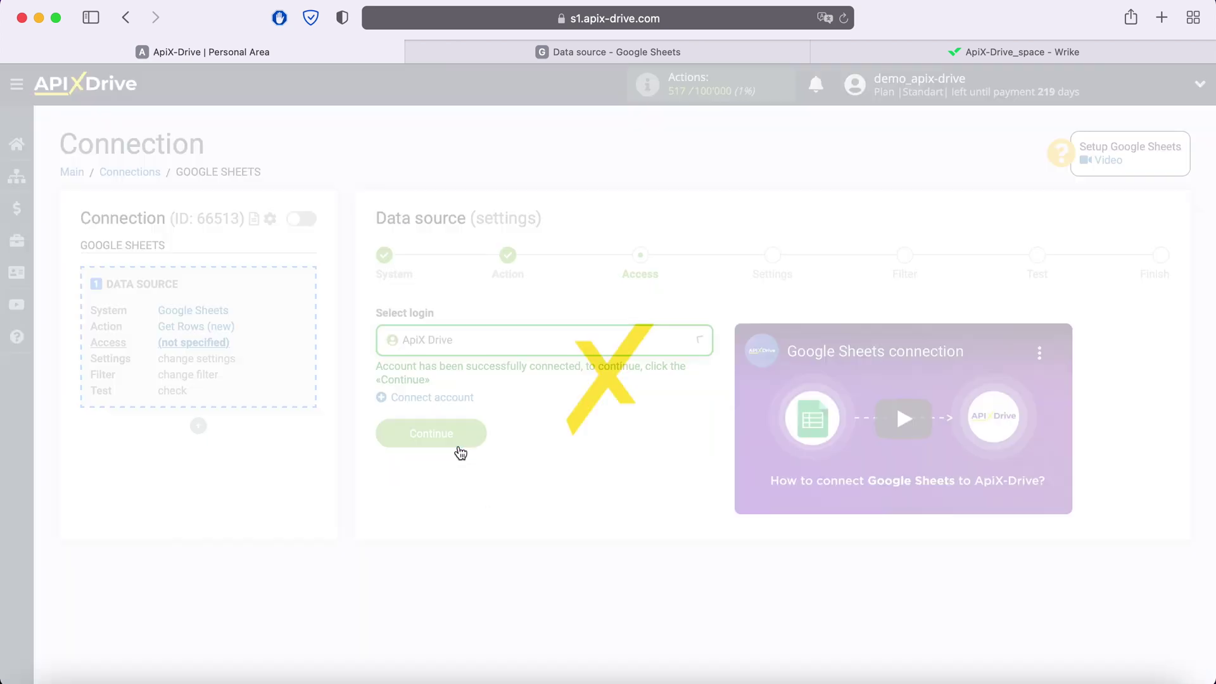
pyautogui.click(477, 431)
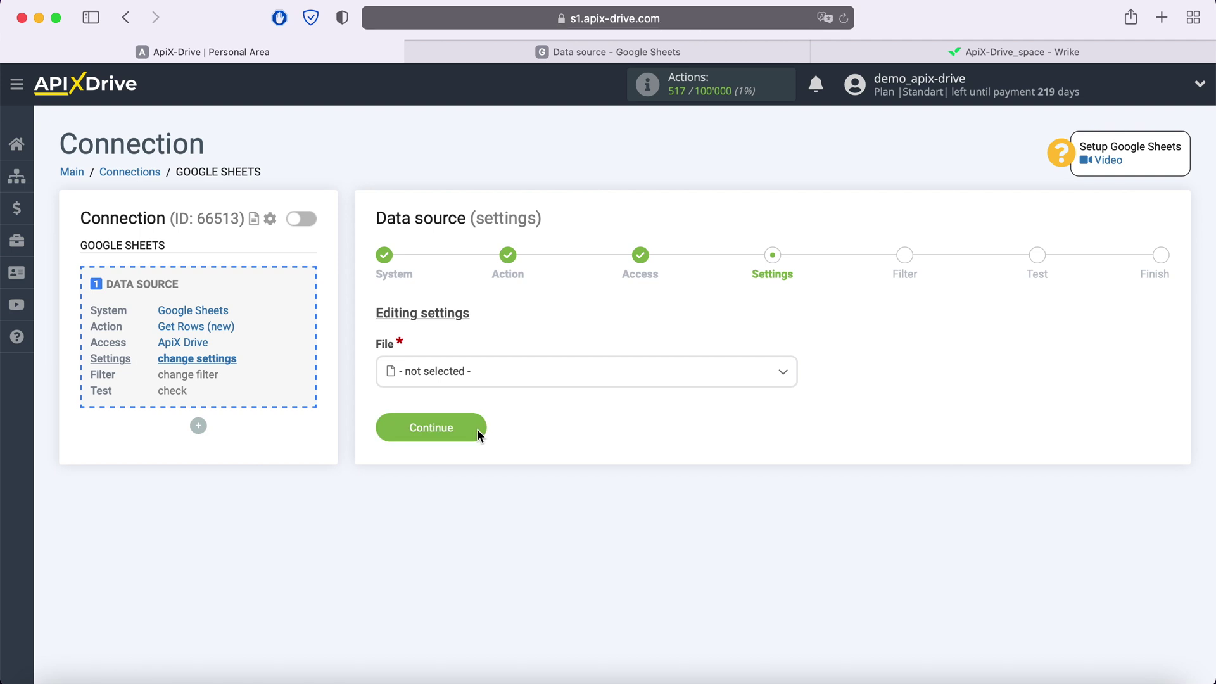
# Select the "Data source" file and its "Data source" sheet as the place to read rows from.
pyautogui.click(477, 372)
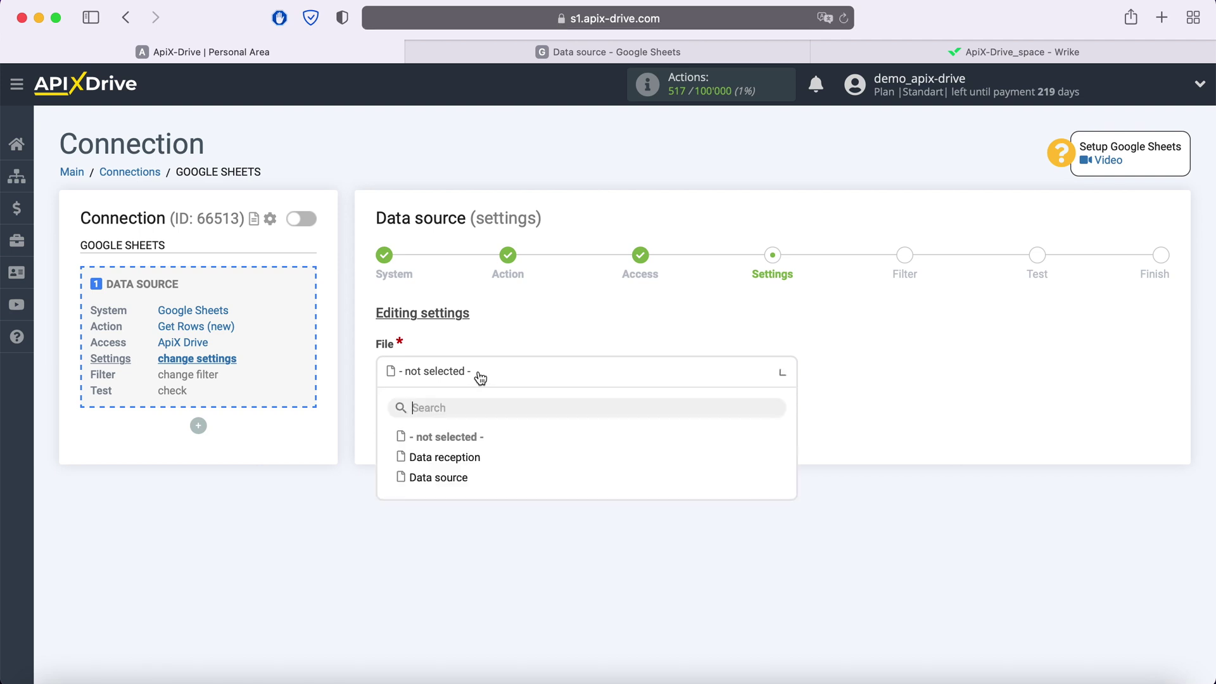
pyautogui.click(463, 478)
pyautogui.click(464, 446)
pyautogui.click(458, 531)
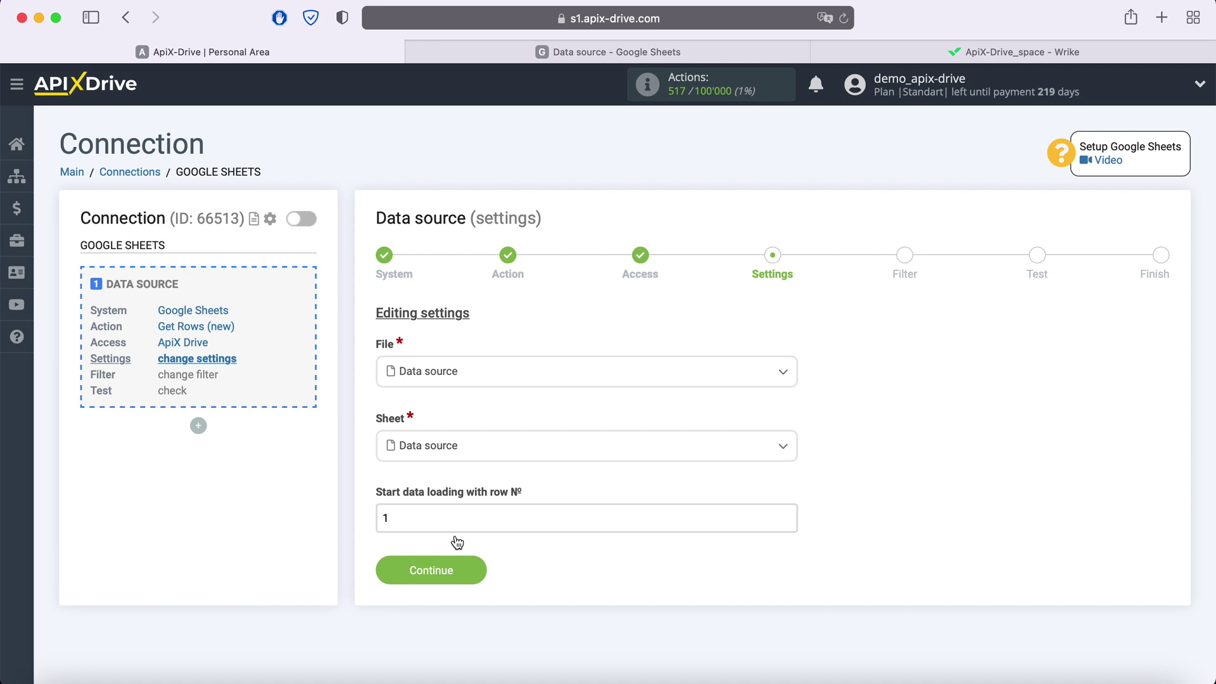
# Check the rows in the source spreadsheet, set the data loading start row to 2 and save the source settings.
pyautogui.click(554, 53)
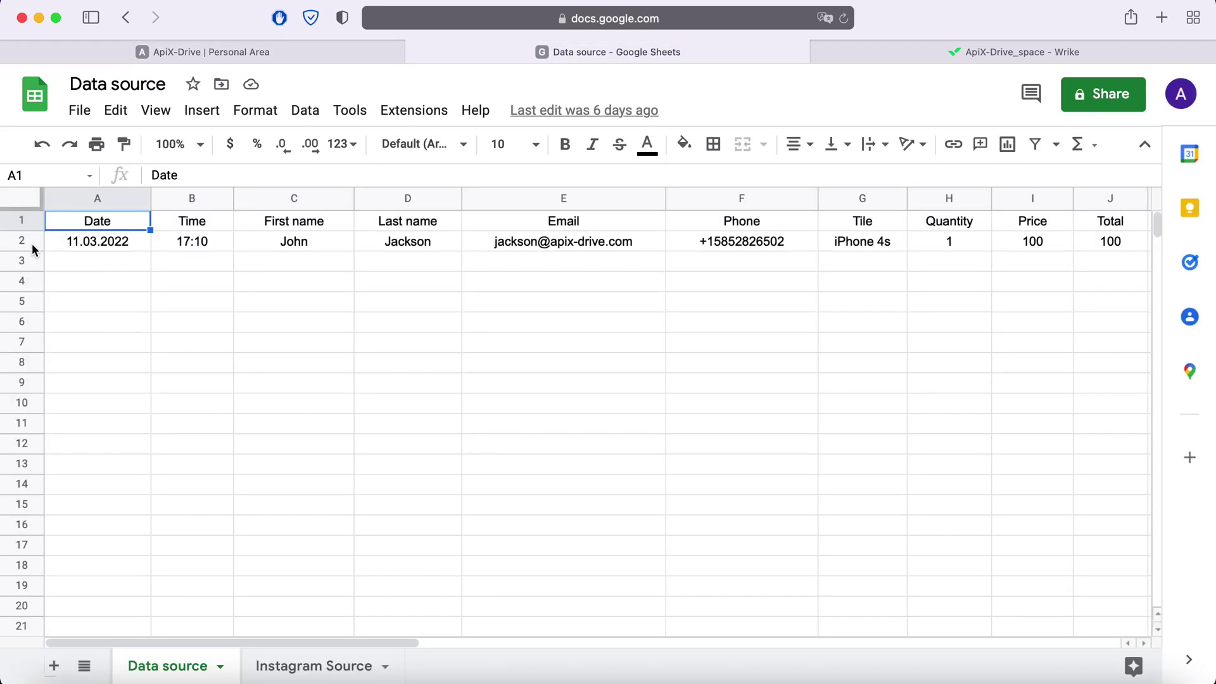
pyautogui.click(229, 57)
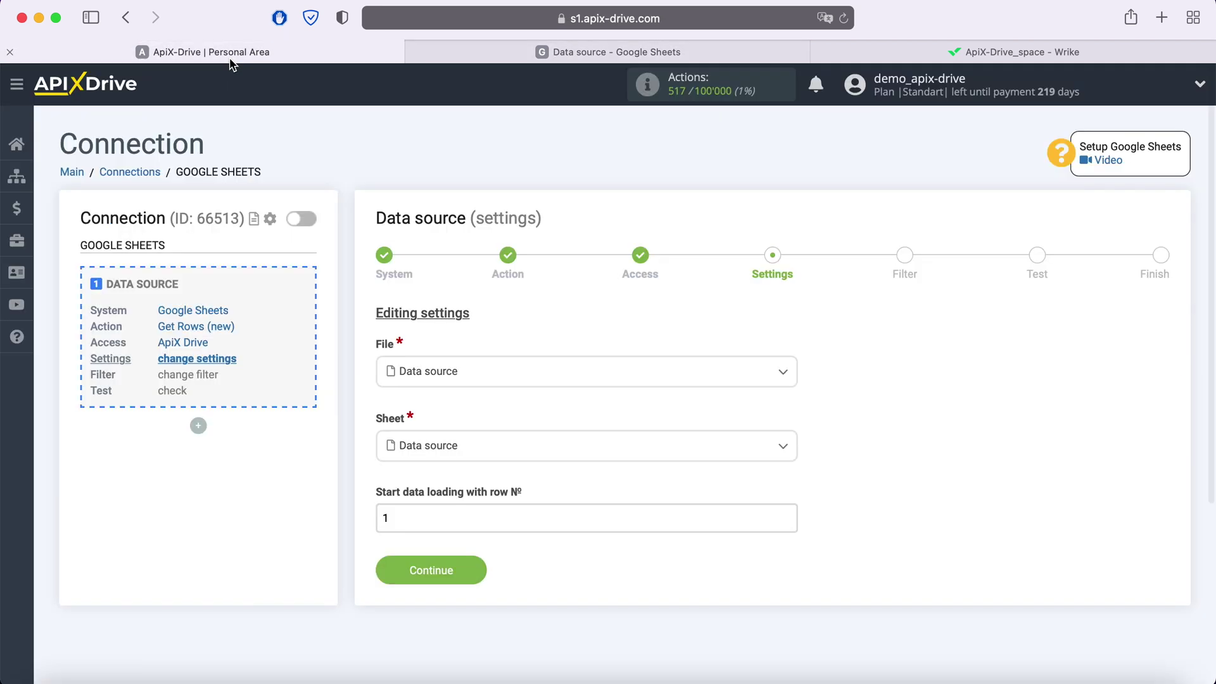
pyautogui.click(390, 520)
pyautogui.press('BackSpace')
pyautogui.write('2')
pyautogui.click(475, 569)
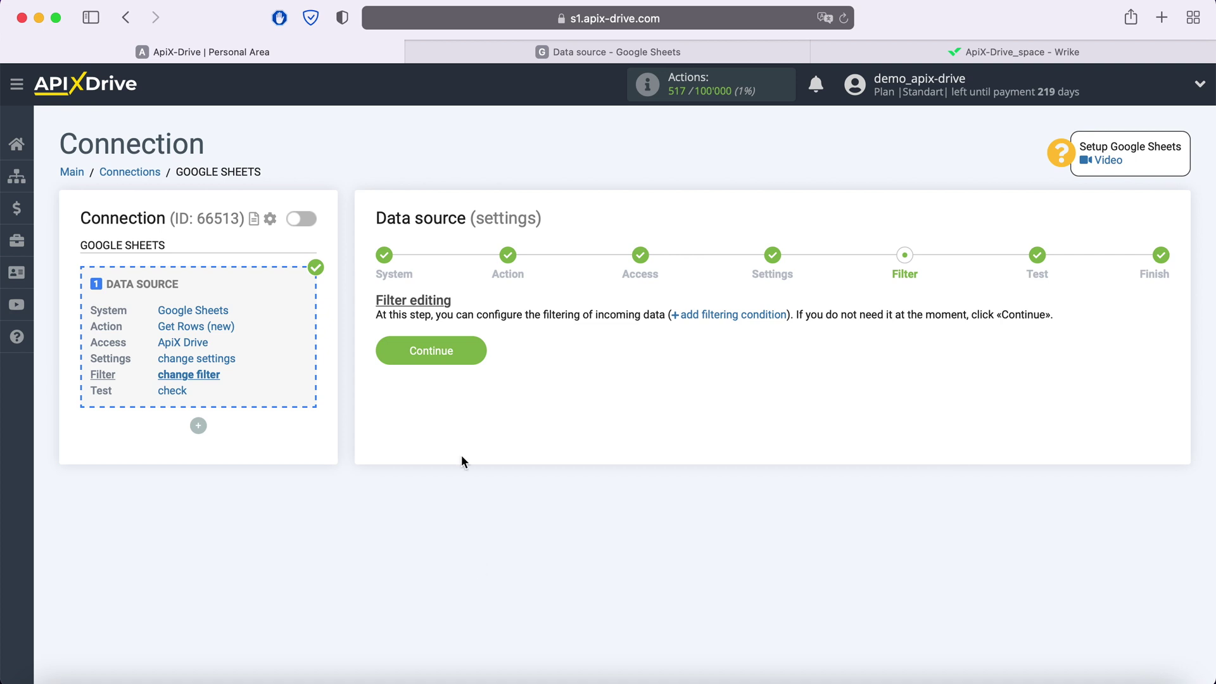
# Finish the data source setup without a filter, accepting the test data, and start configuring data receiving.
pyautogui.click(474, 351)
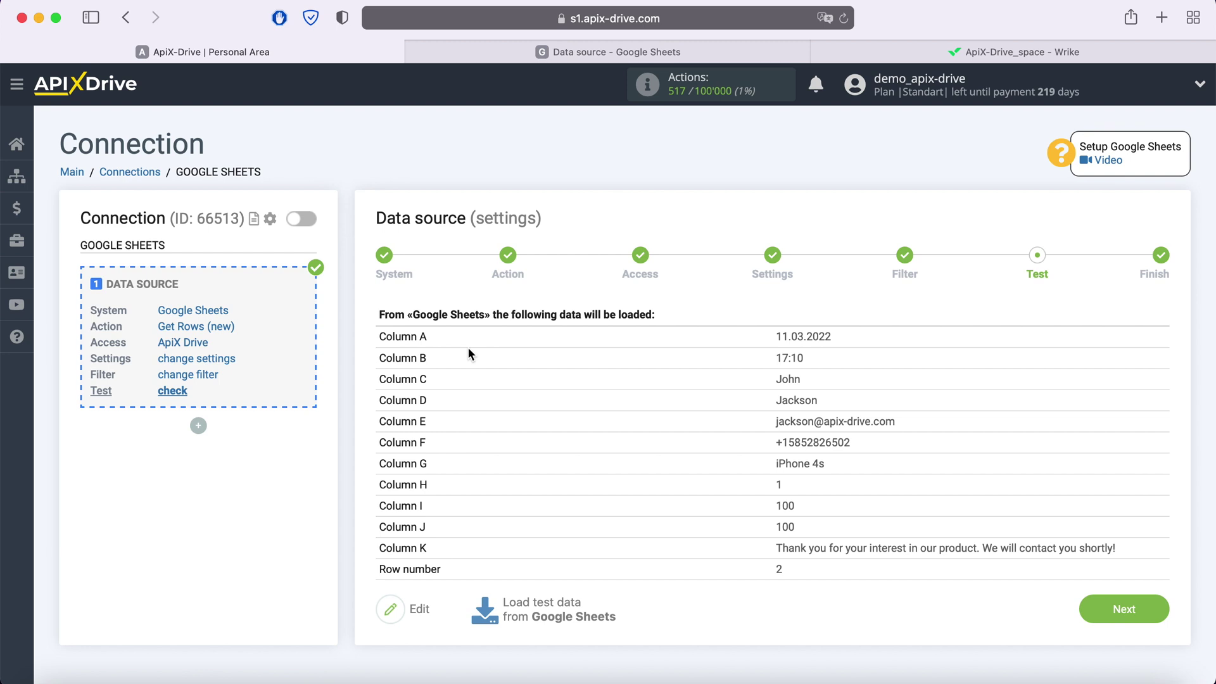
pyautogui.click(1163, 613)
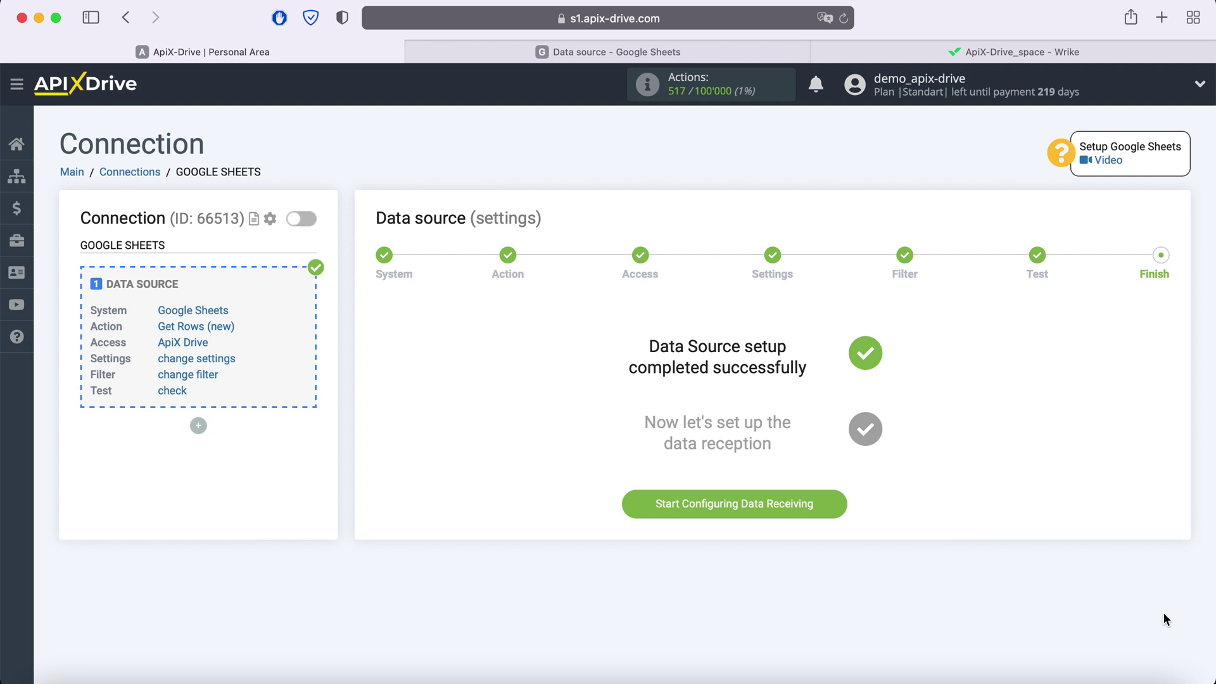
pyautogui.click(840, 504)
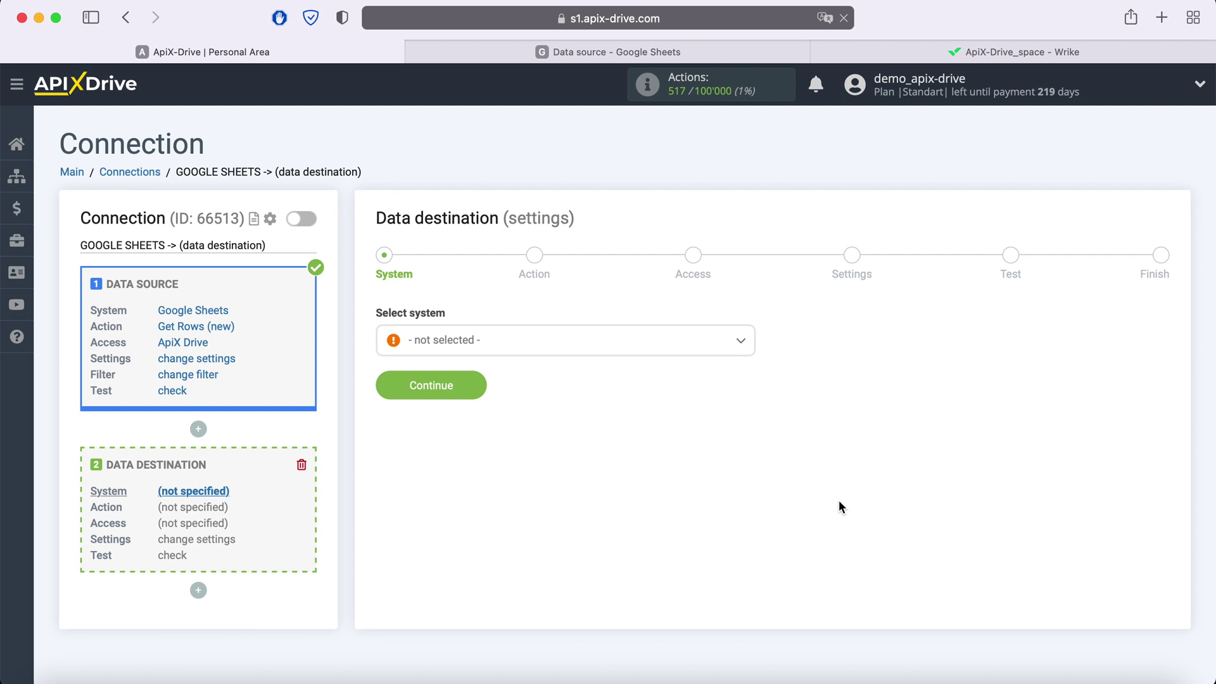
# Choose Wrike as the data destination system.
pyautogui.click(628, 352)
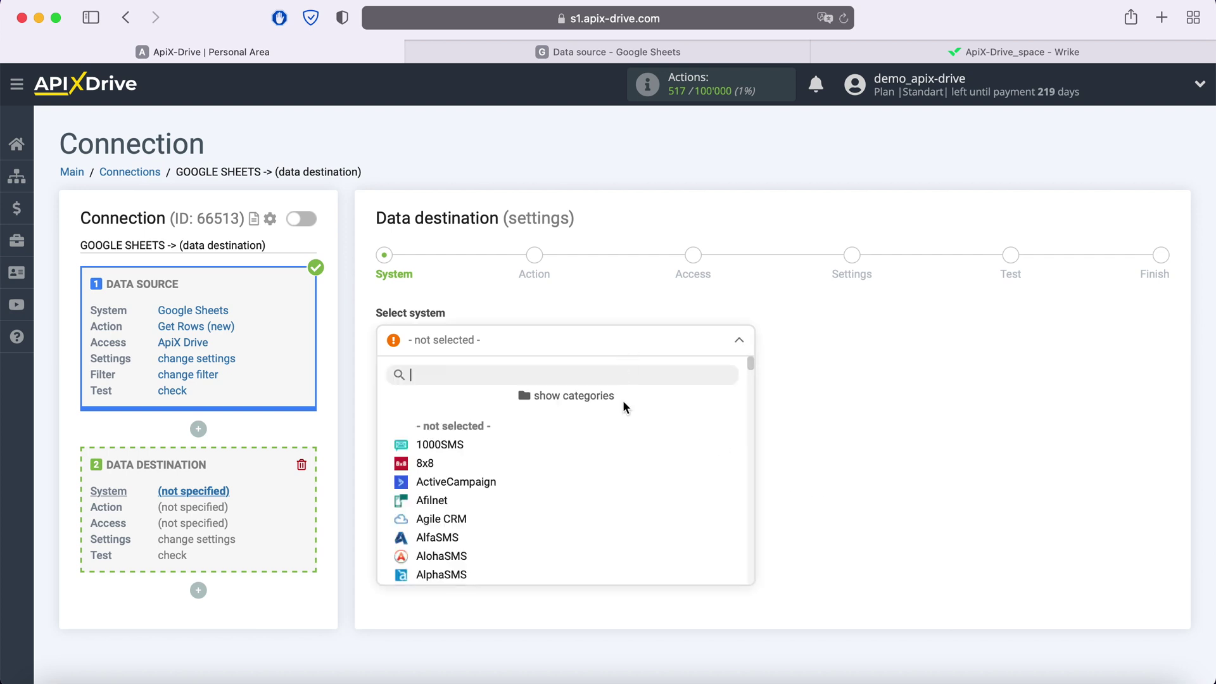
pyautogui.scroll(-10, 624, 448)
pyautogui.scroll(-15, 625, 448)
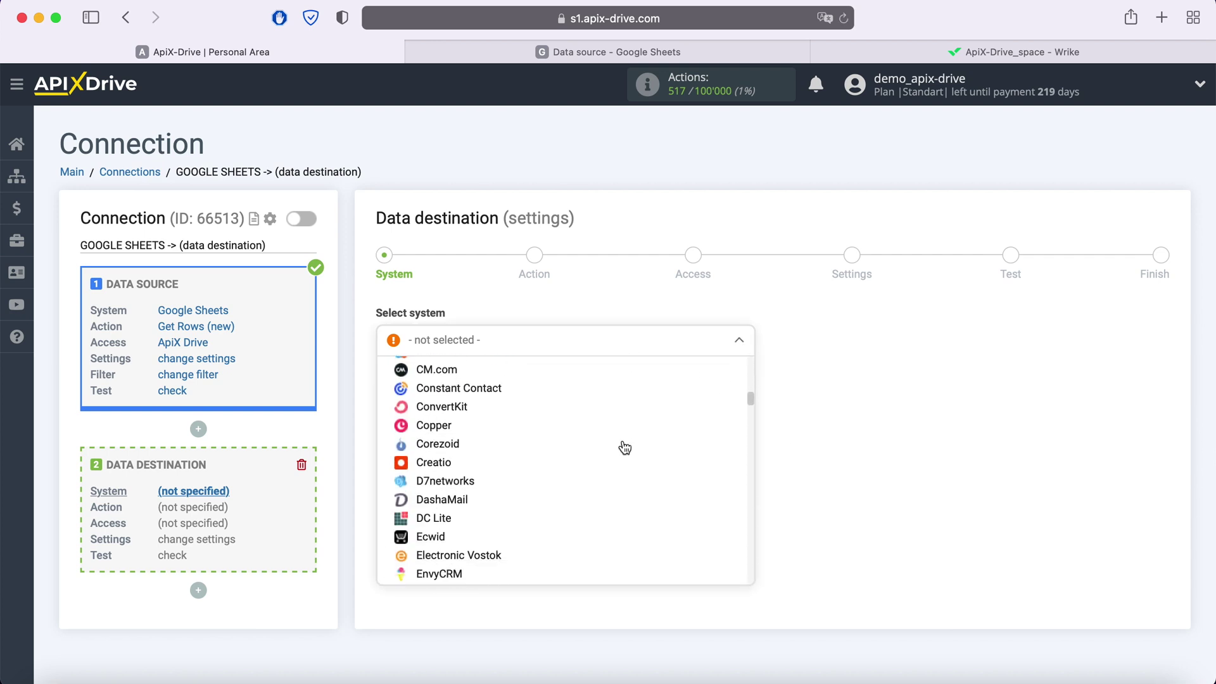
pyautogui.scroll(-15, 624, 448)
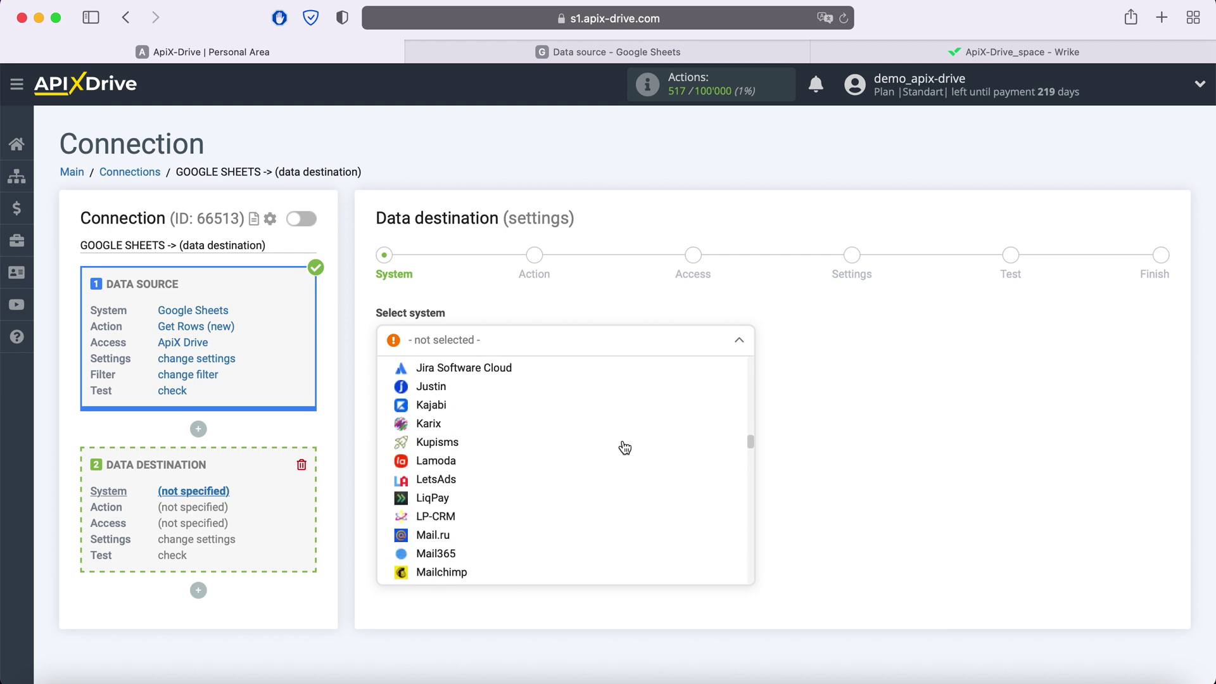
pyautogui.scroll(-15, 625, 448)
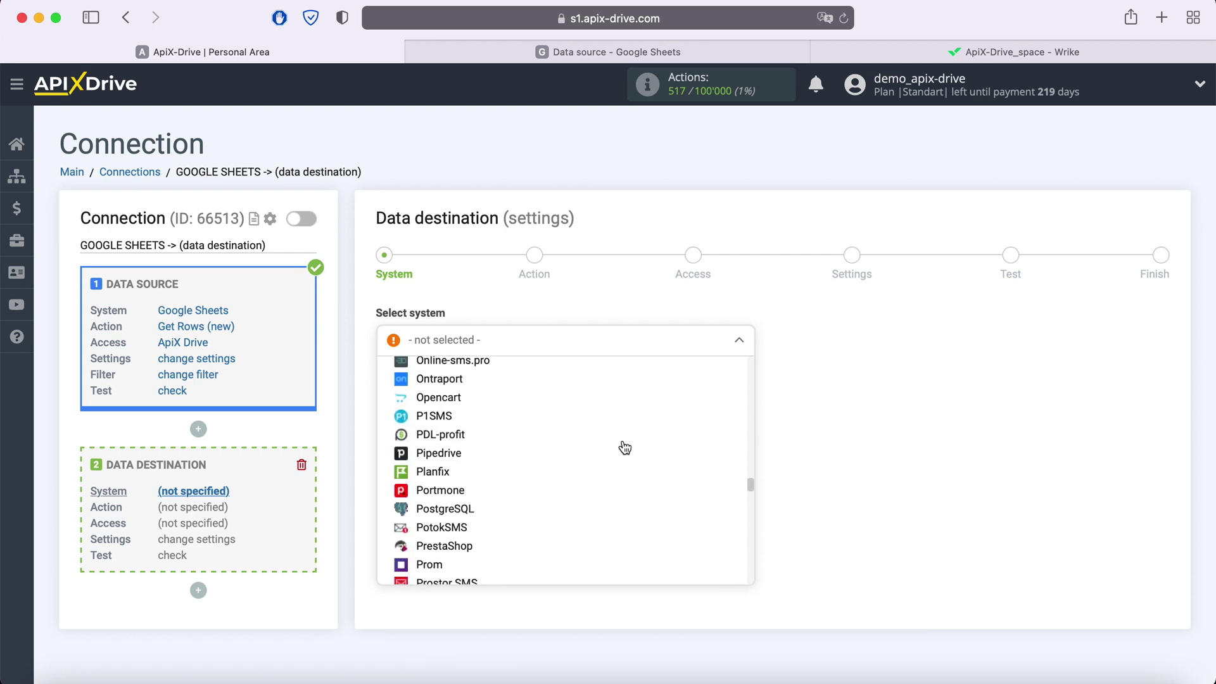
pyautogui.scroll(-15, 624, 448)
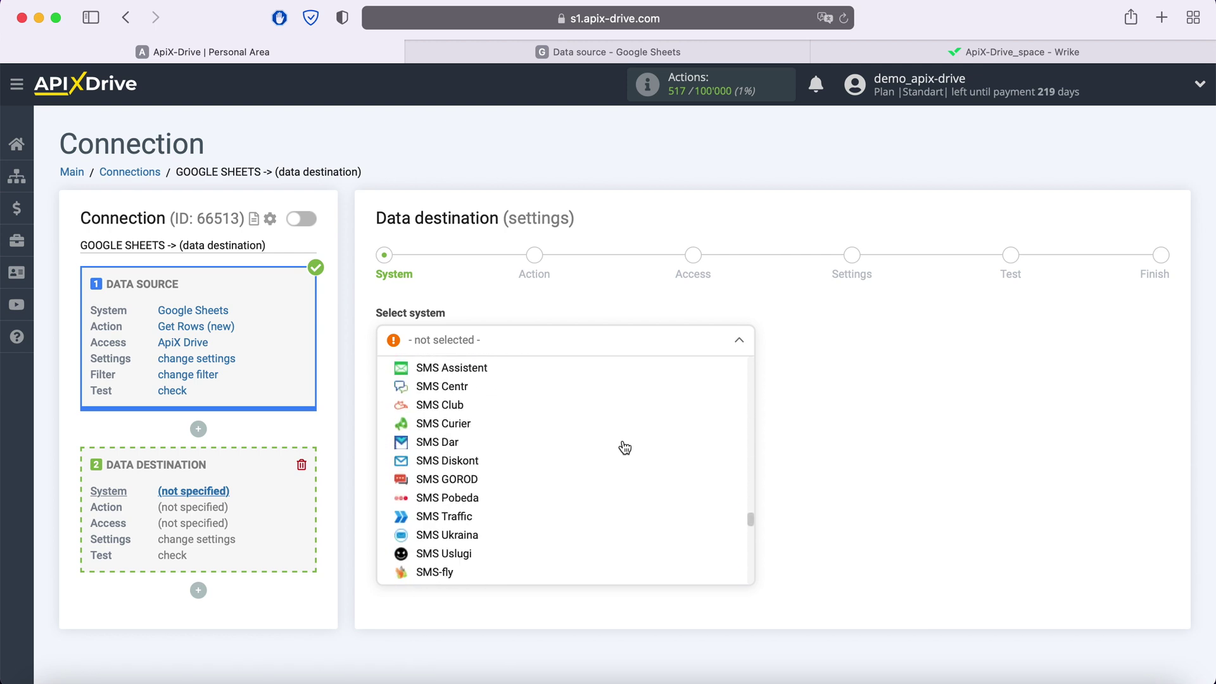
pyautogui.scroll(-15, 624, 448)
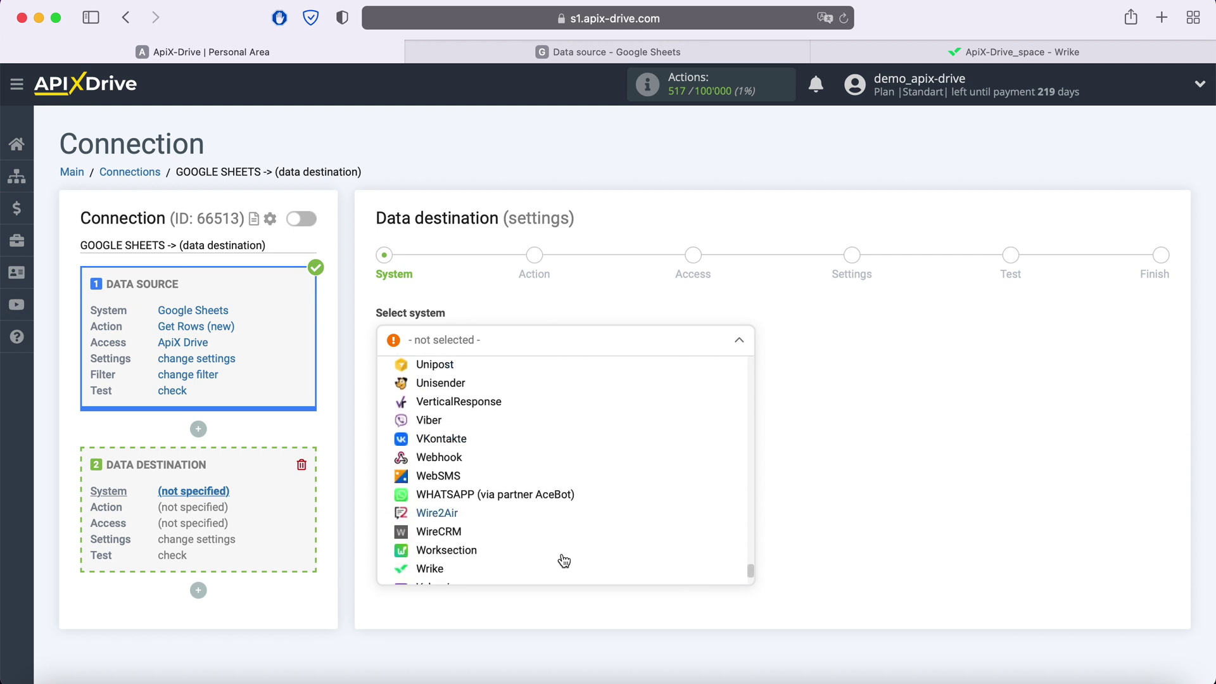
pyautogui.click(431, 570)
pyautogui.click(477, 389)
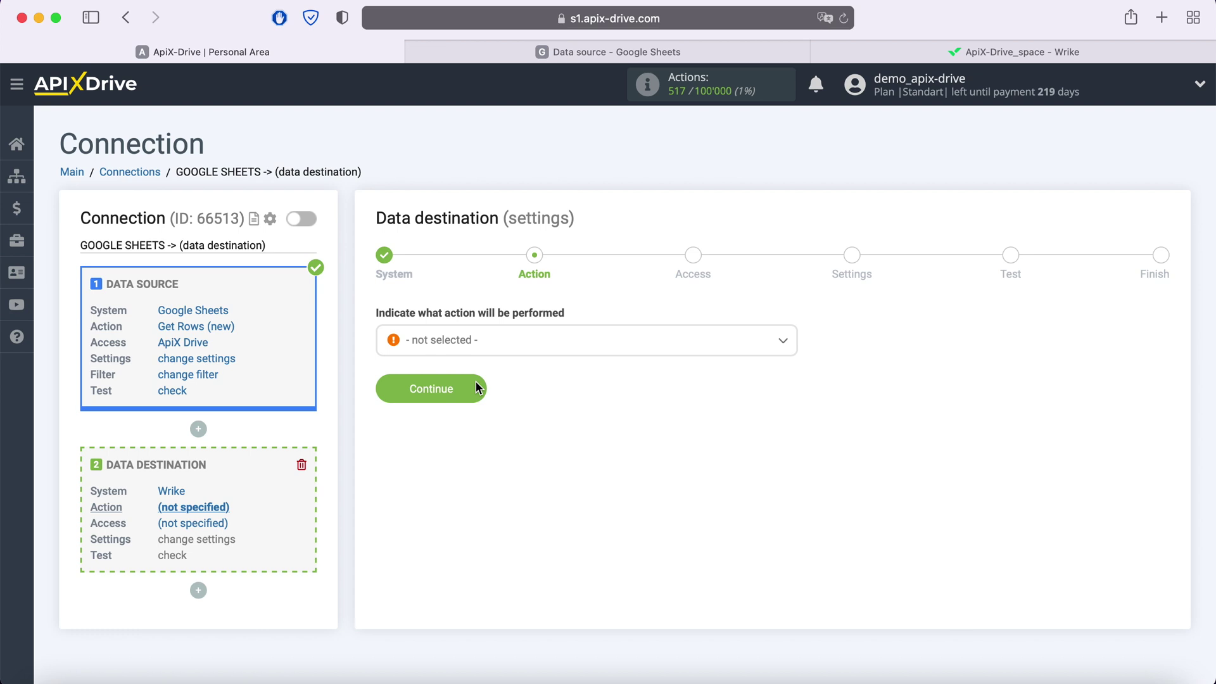
# Set the Wrike destination action to Create Task and proceed to account access.
pyautogui.click(503, 349)
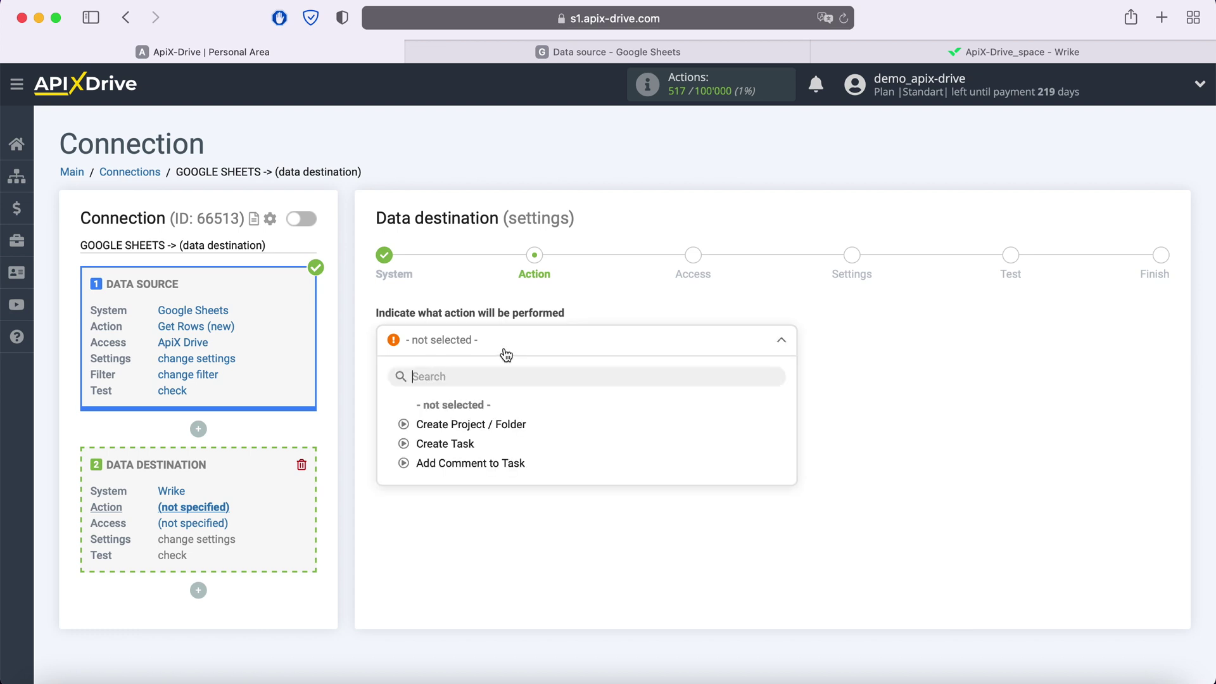
pyautogui.click(469, 444)
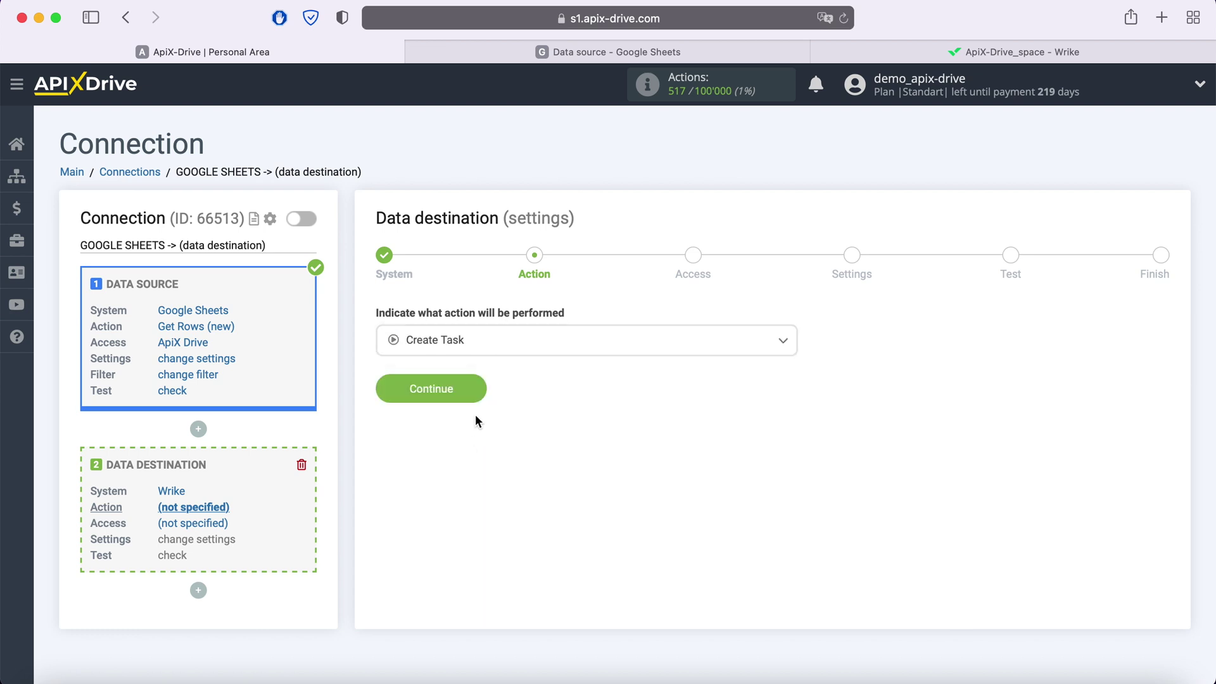
pyautogui.click(477, 389)
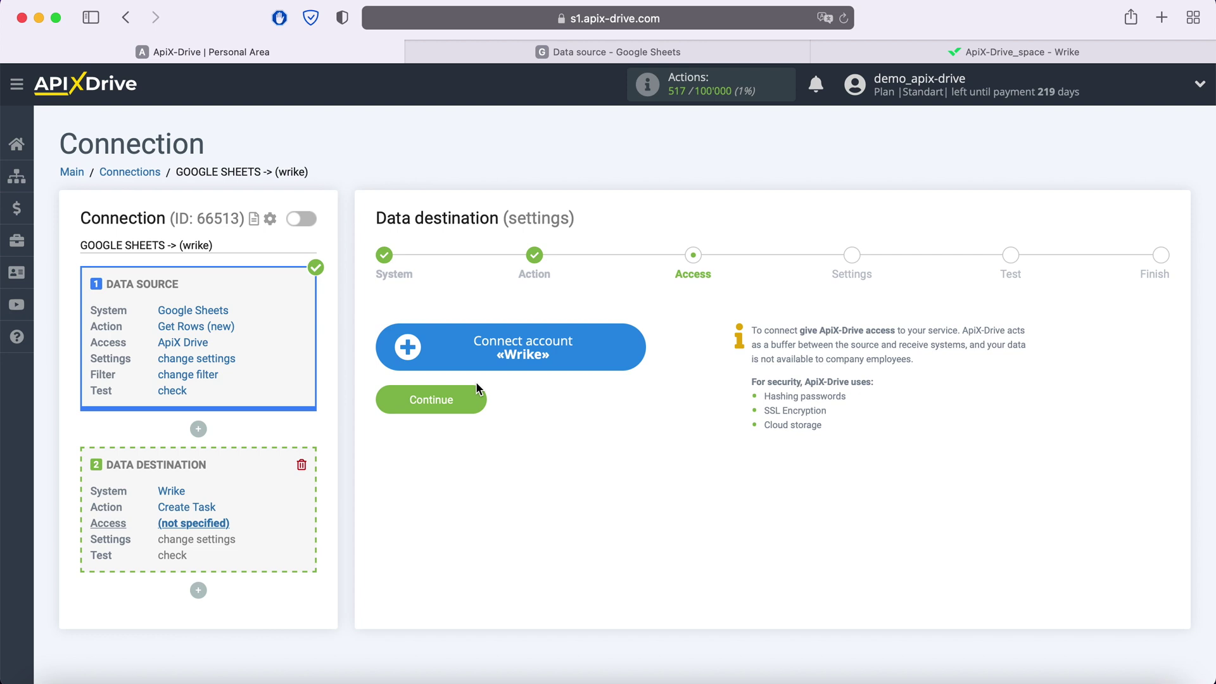
# Start connecting a Wrike account and log in with the account e-mail and password.
pyautogui.click(635, 347)
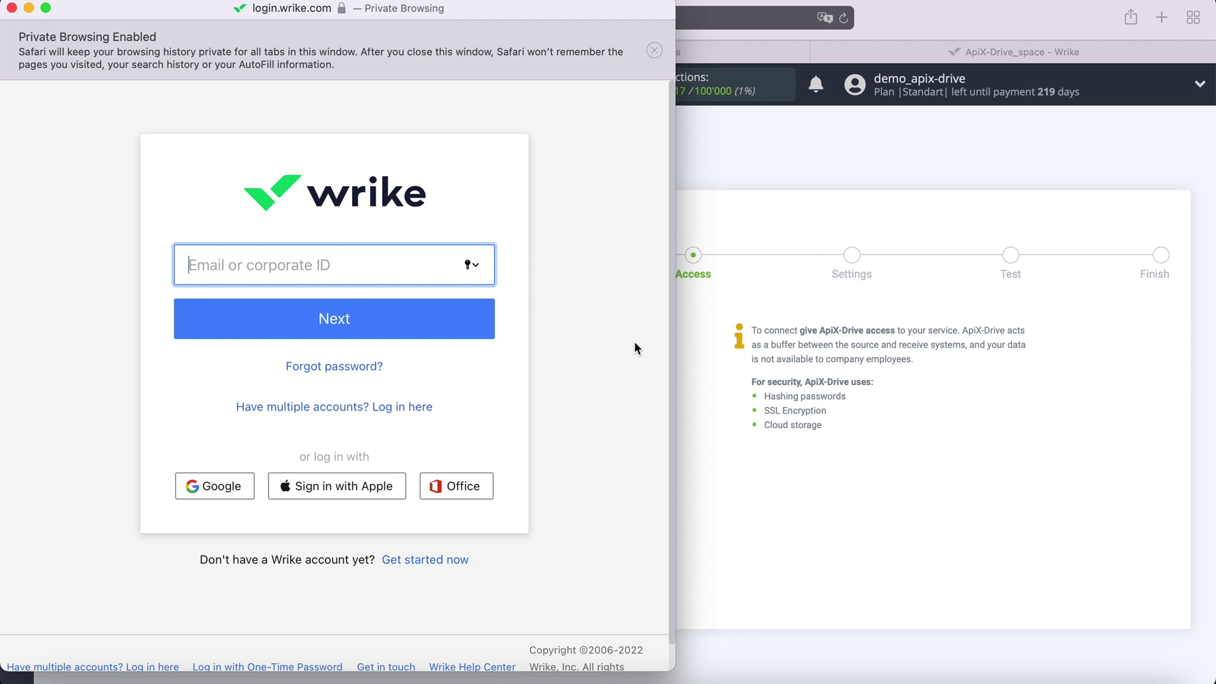
pyautogui.rightClick(246, 270)
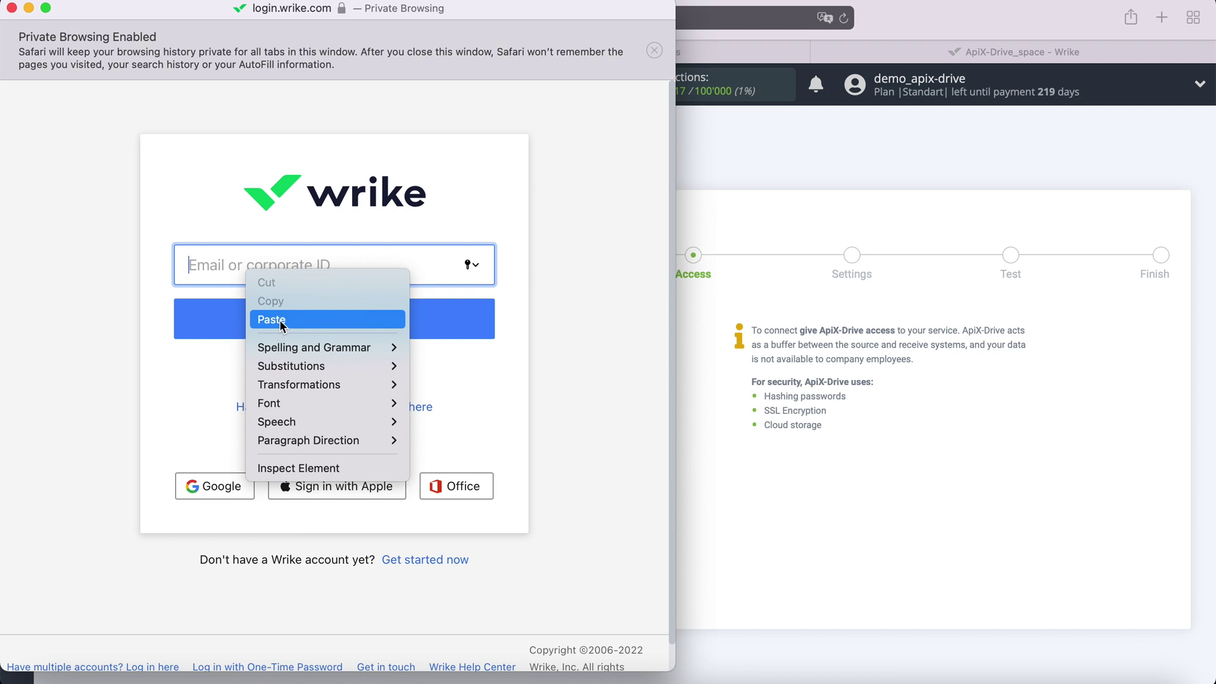
pyautogui.click(280, 319)
pyautogui.click(321, 321)
pyautogui.write('••••••••••••')
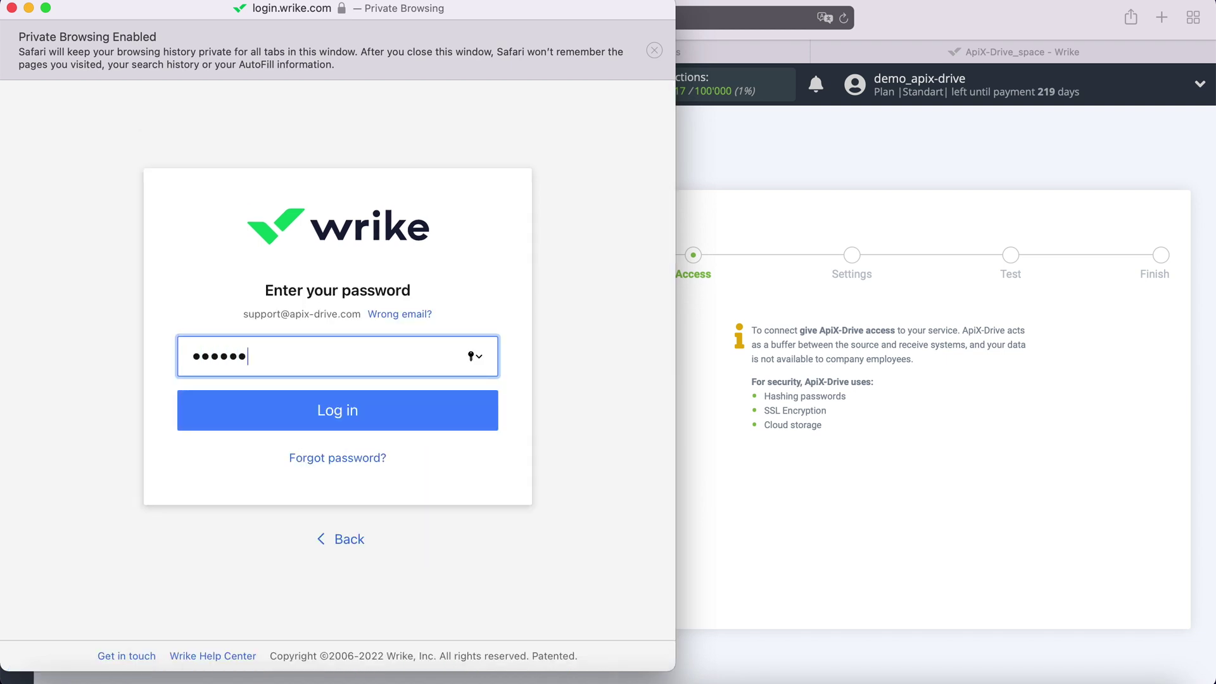
pyautogui.click(285, 409)
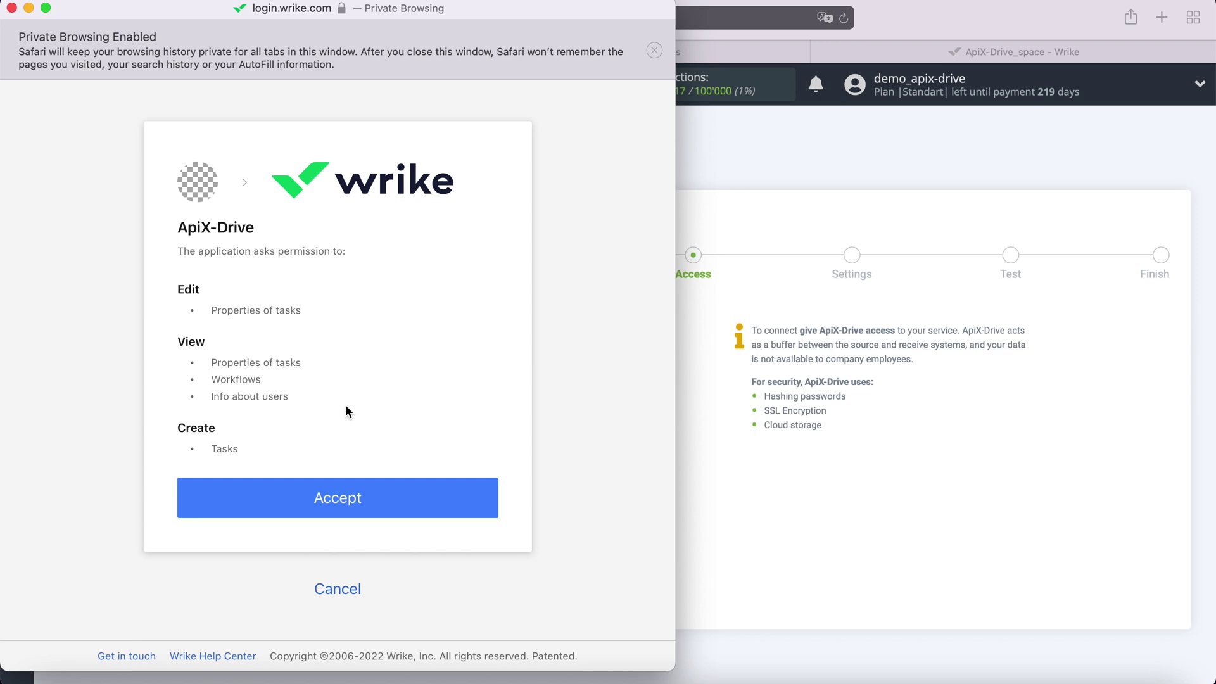
# Grant ApiX-Drive the requested Wrike permissions and continue with the connected ApiX-Drive login.
pyautogui.click(374, 489)
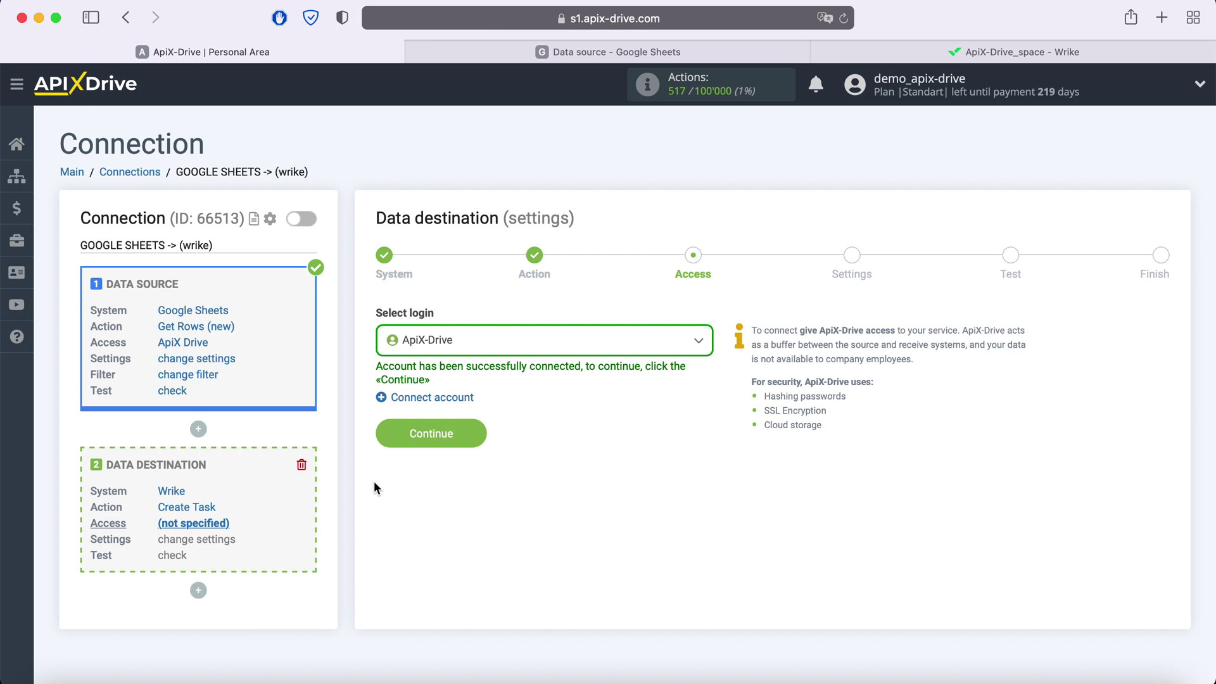
pyautogui.click(493, 339)
pyautogui.click(459, 446)
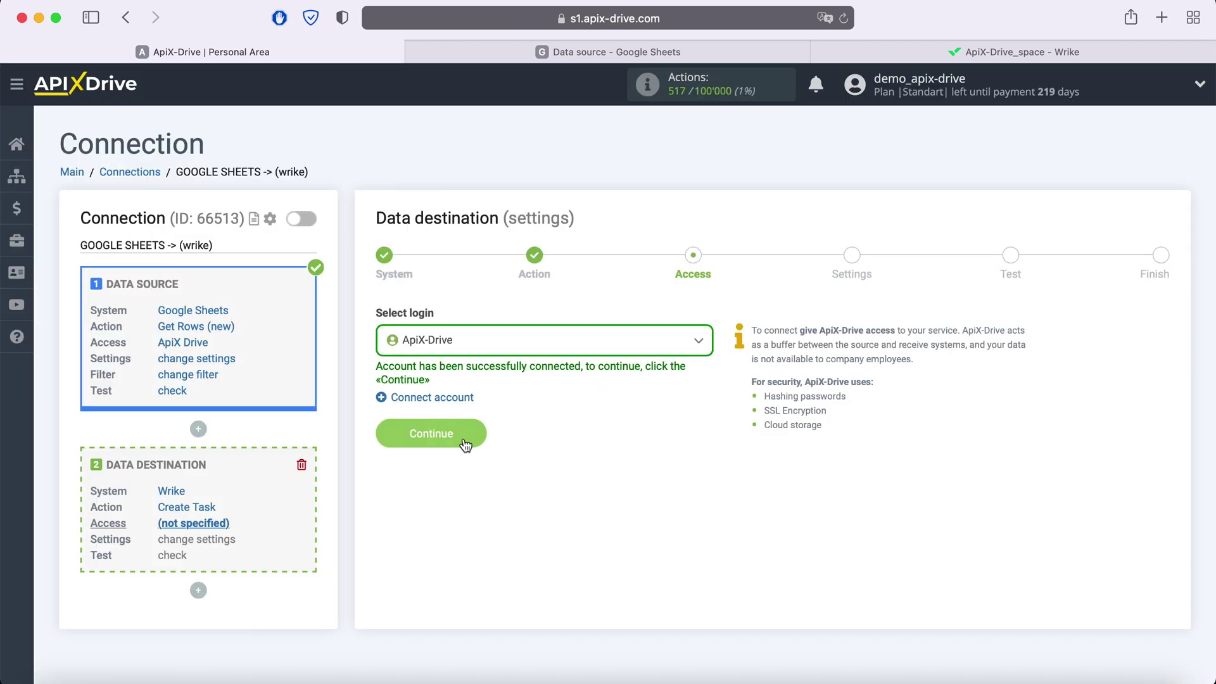
pyautogui.click(471, 429)
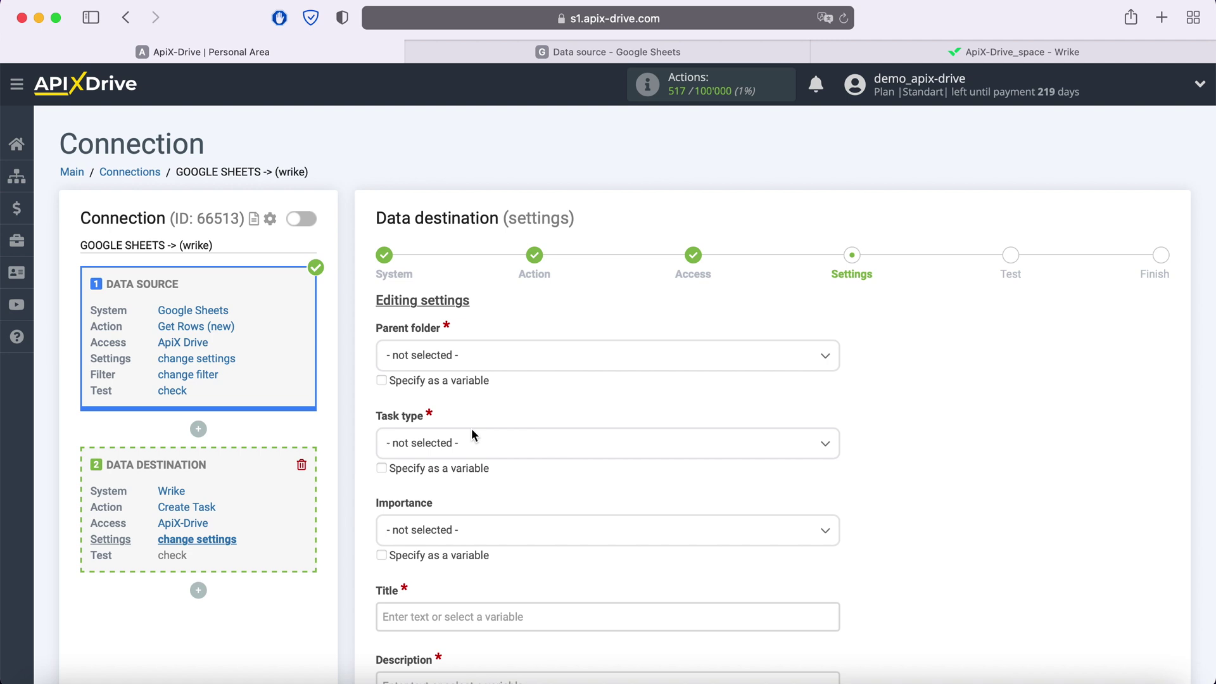
# Set the Wrike task's parent folder to ApiX-Drive_space and its task type to Planned.
pyautogui.click(484, 359)
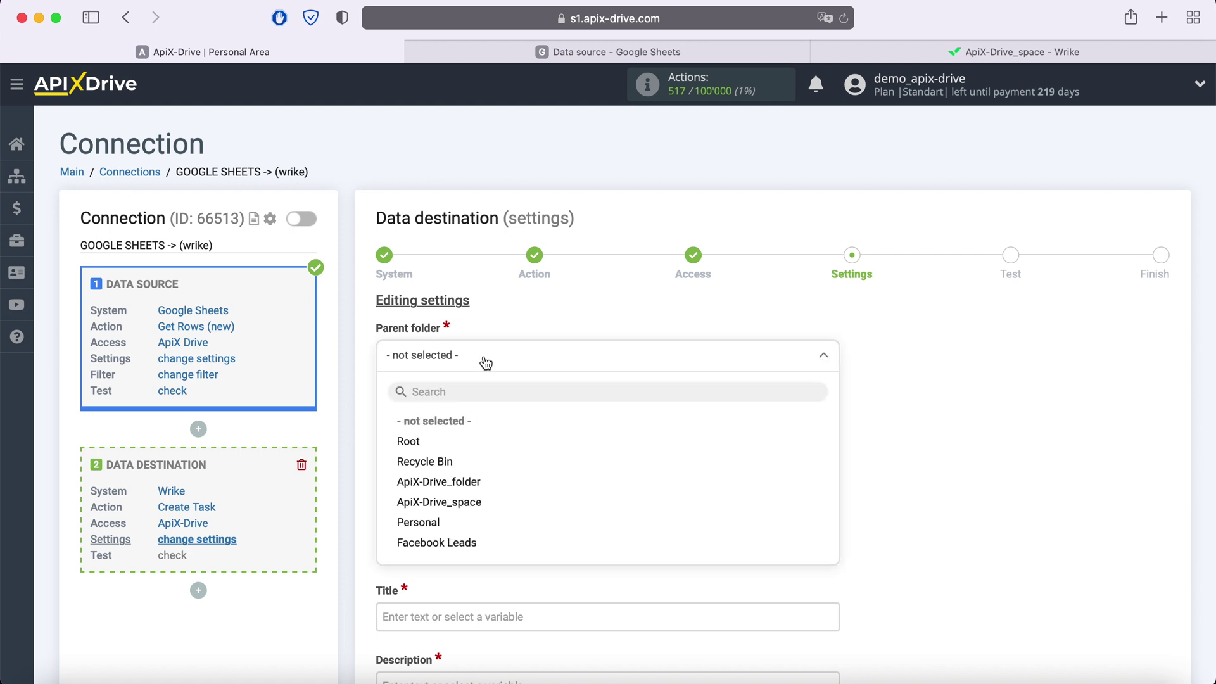
pyautogui.click(463, 503)
pyautogui.click(462, 451)
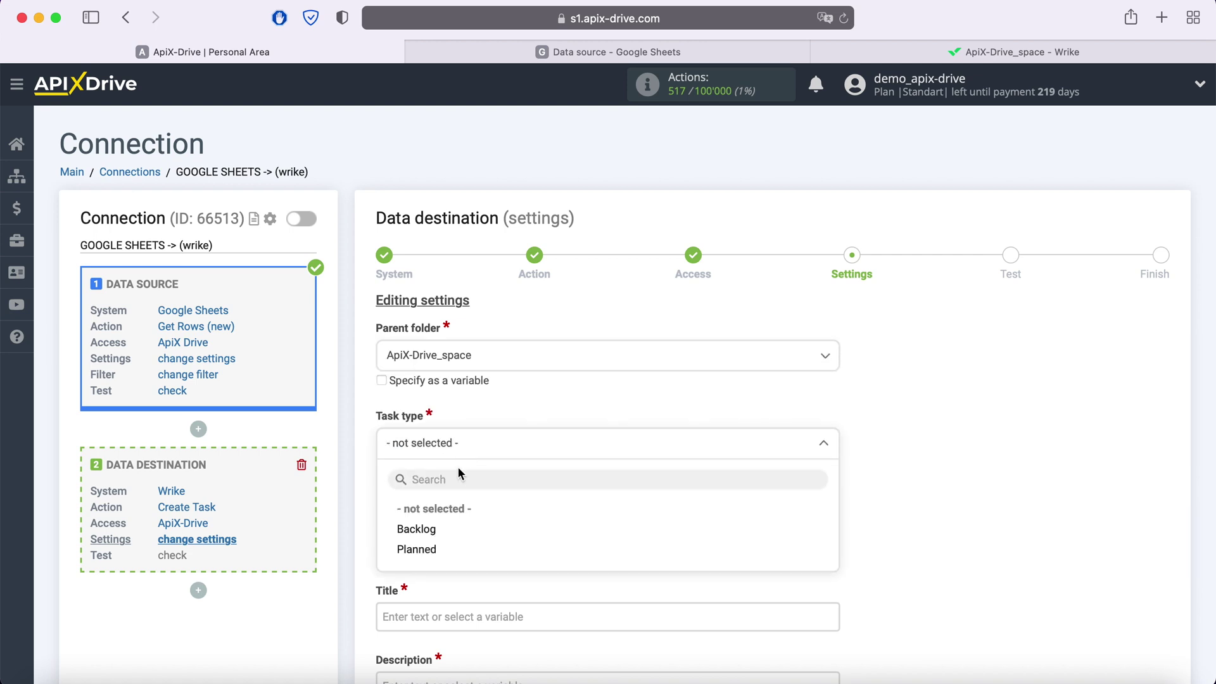
pyautogui.click(429, 549)
# Compose the task title from the text "New row" followed by the Google Sheets Column C and Column D variables.
pyautogui.scroll(-10, 431, 557)
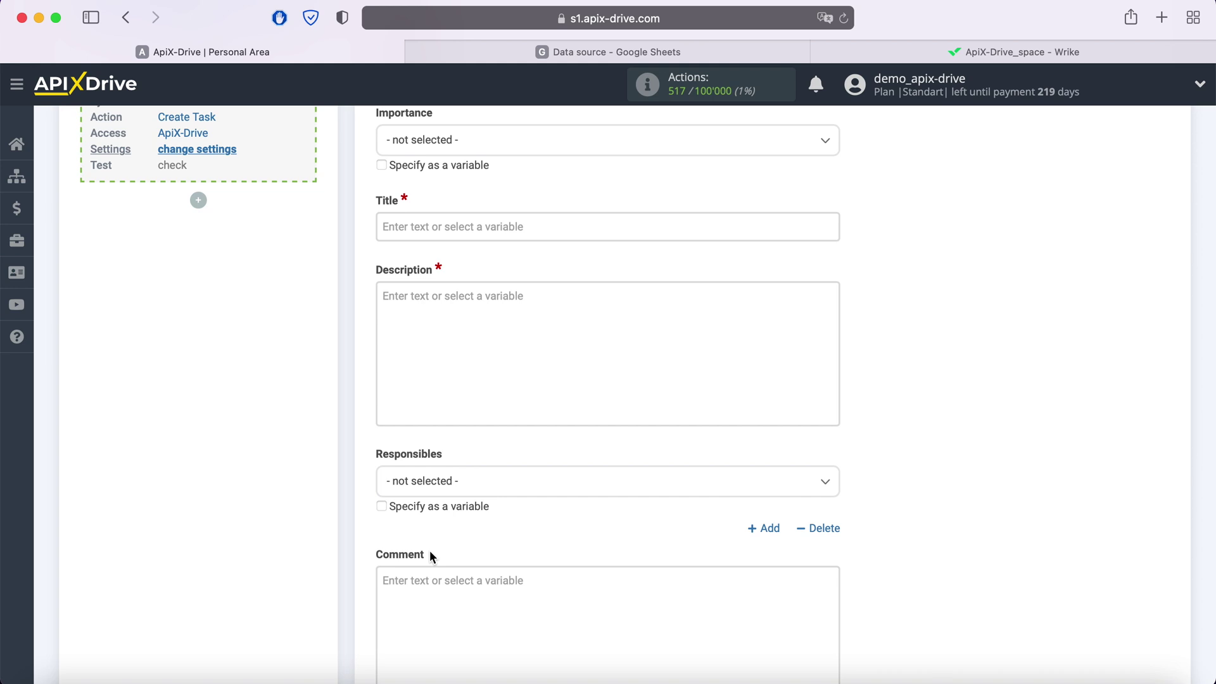
pyautogui.click(437, 226)
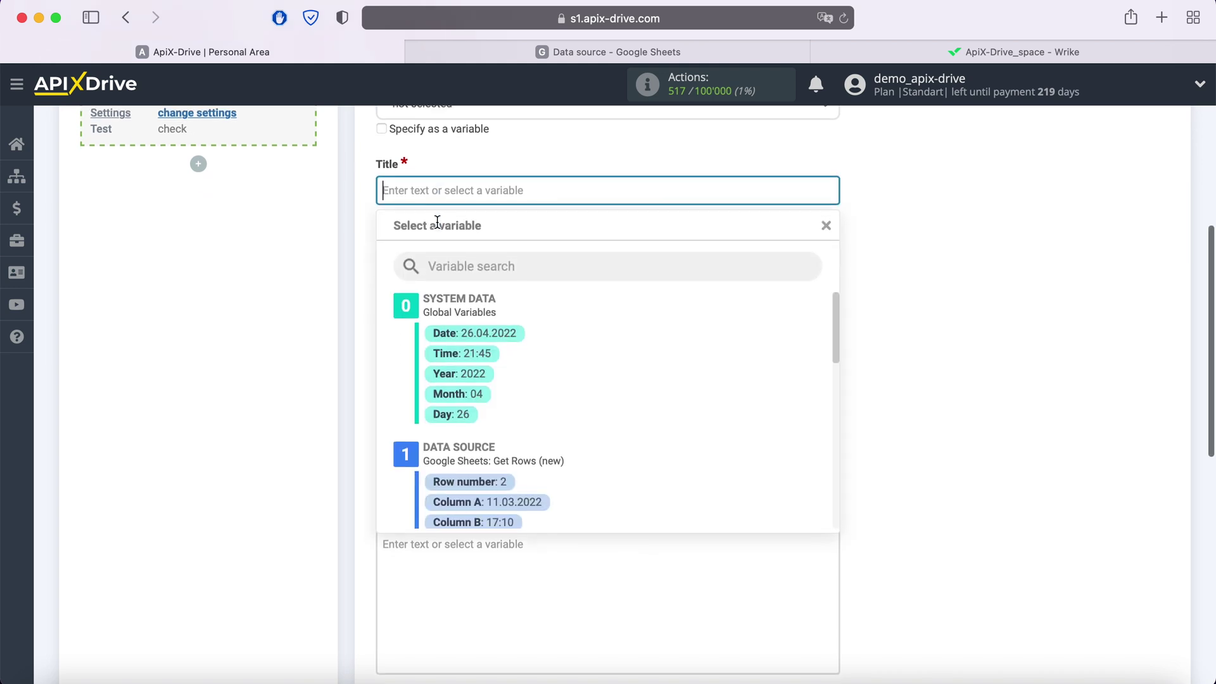
pyautogui.scroll(-1, 644, 333)
pyautogui.scroll(-1, 643, 337)
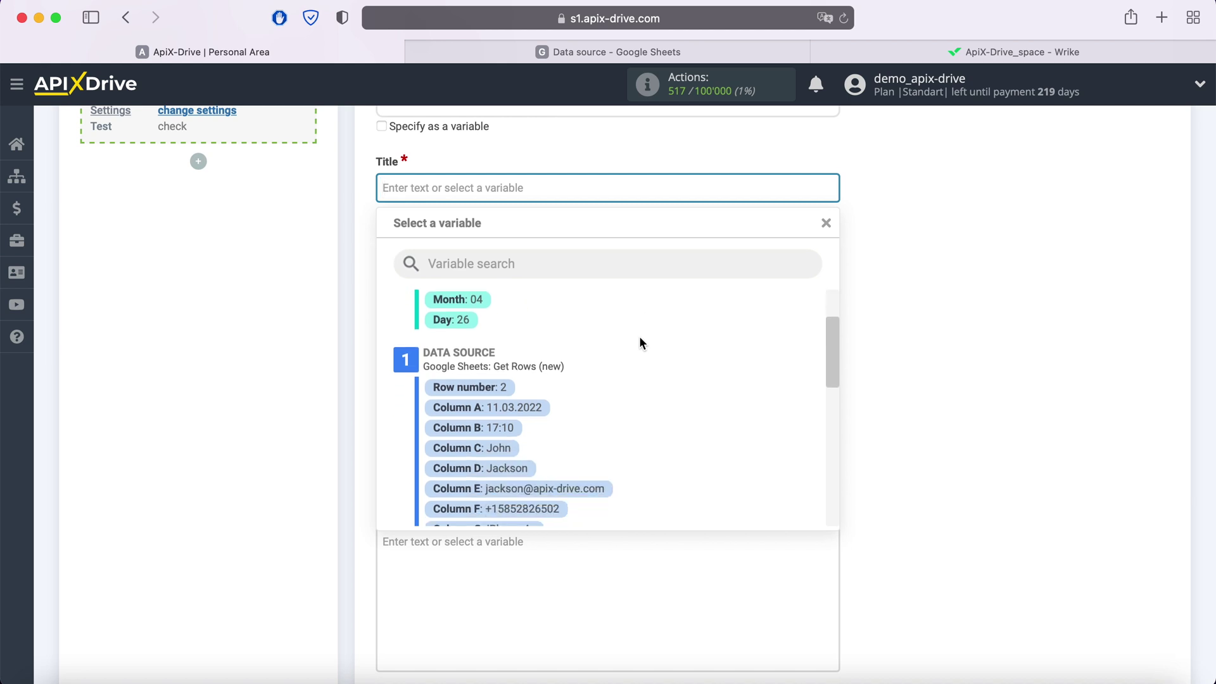
pyautogui.click(485, 454)
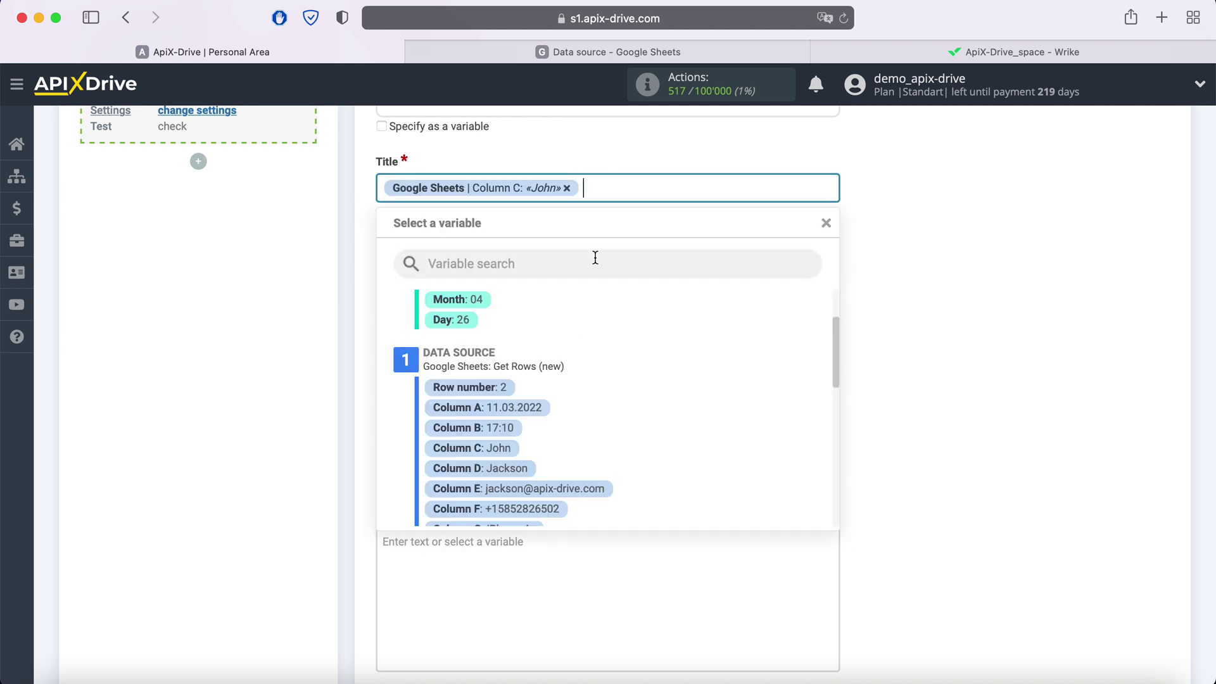
pyautogui.click(517, 469)
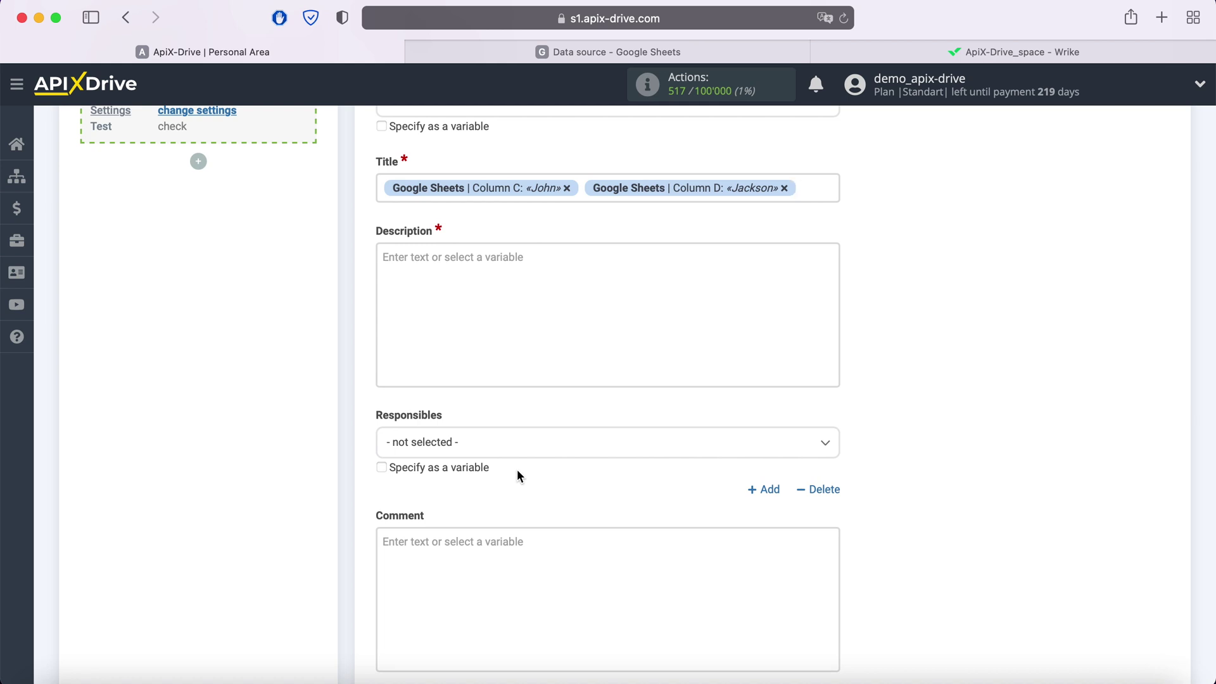
pyautogui.click(388, 188)
pyautogui.write('New row')
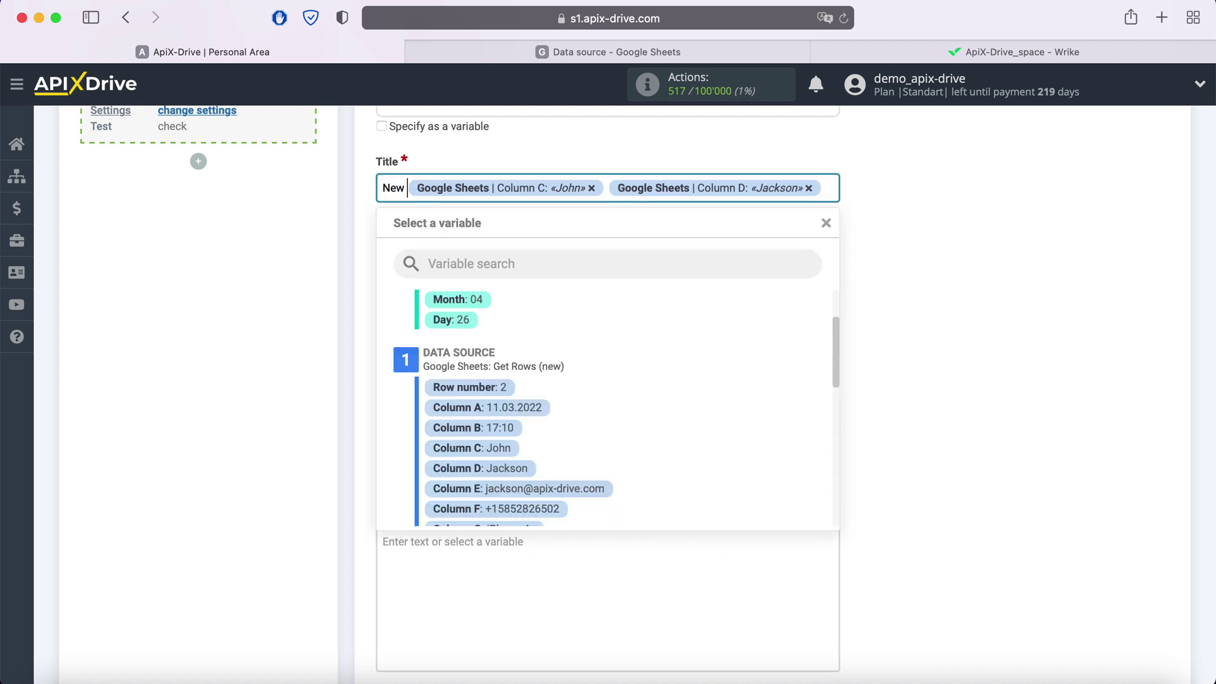
pyautogui.click(897, 254)
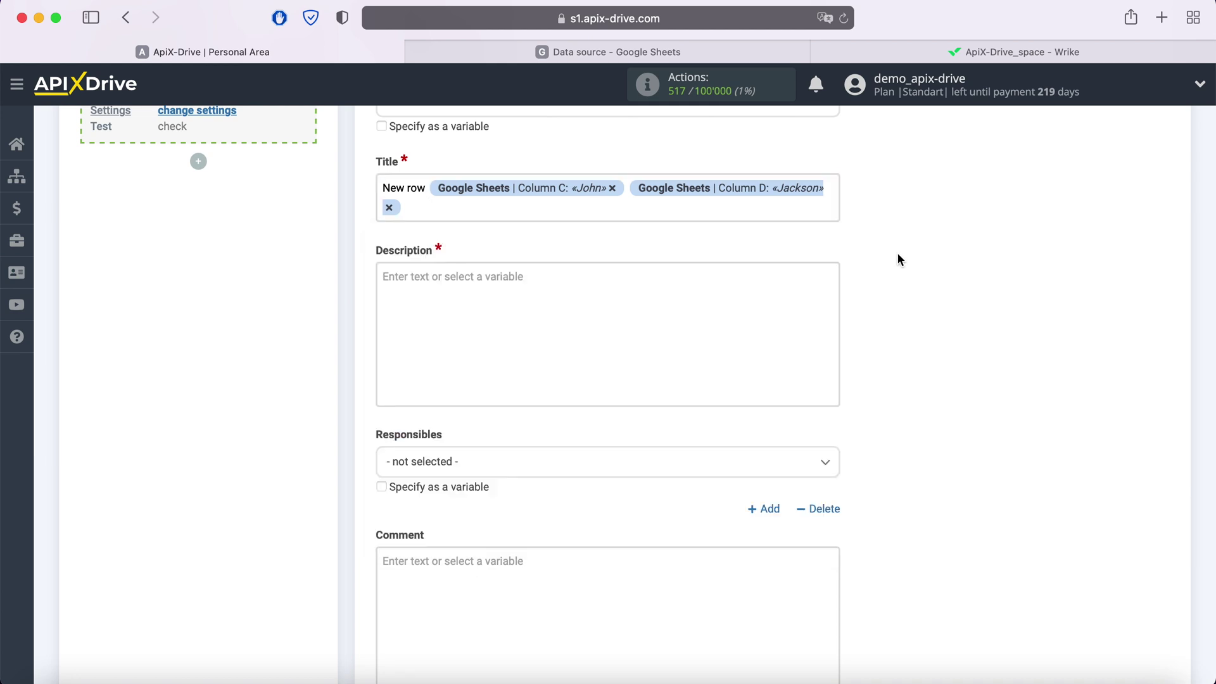
# Start the task description with a "Date" line containing the Google Sheets Column A and Column B variables.
pyautogui.click(514, 300)
pyautogui.write('Date')
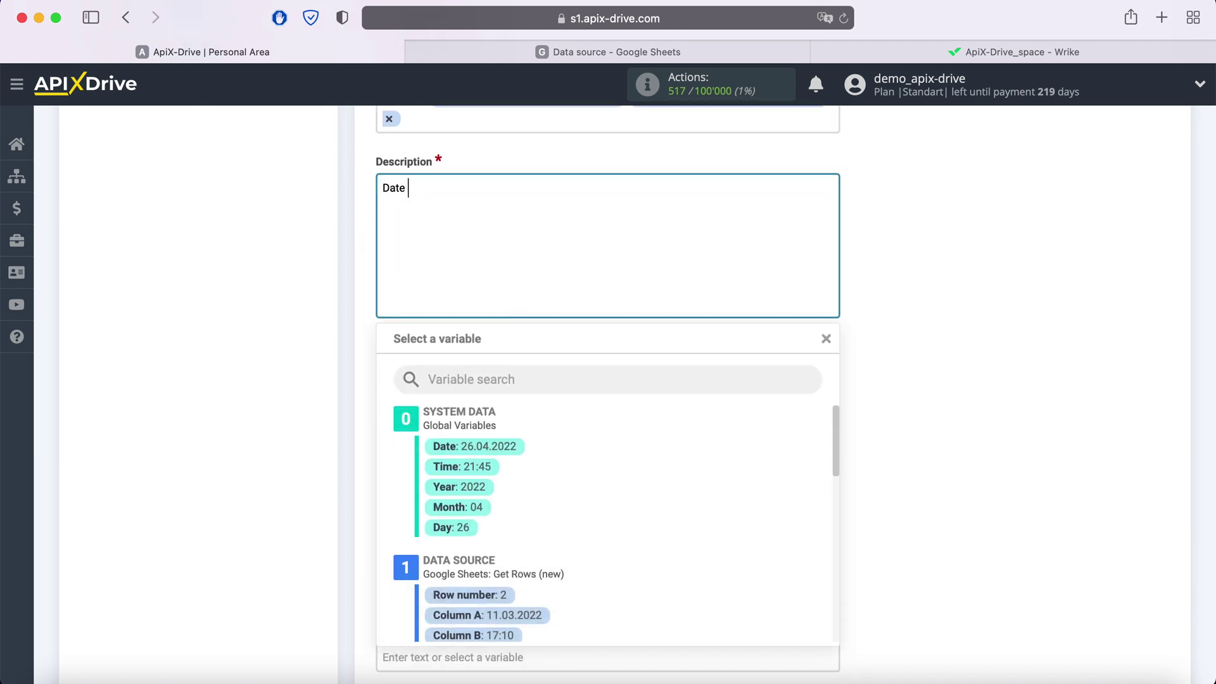
pyautogui.scroll(-2, 646, 500)
pyautogui.click(538, 561)
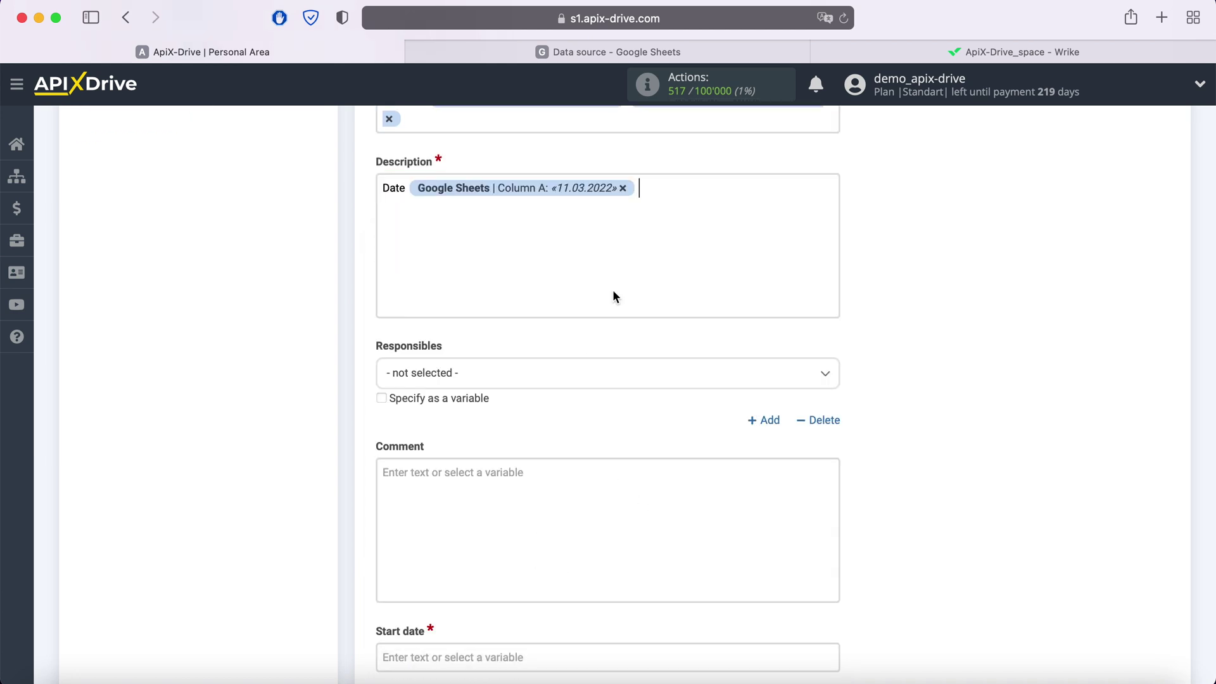
pyautogui.click(667, 200)
pyautogui.click(507, 579)
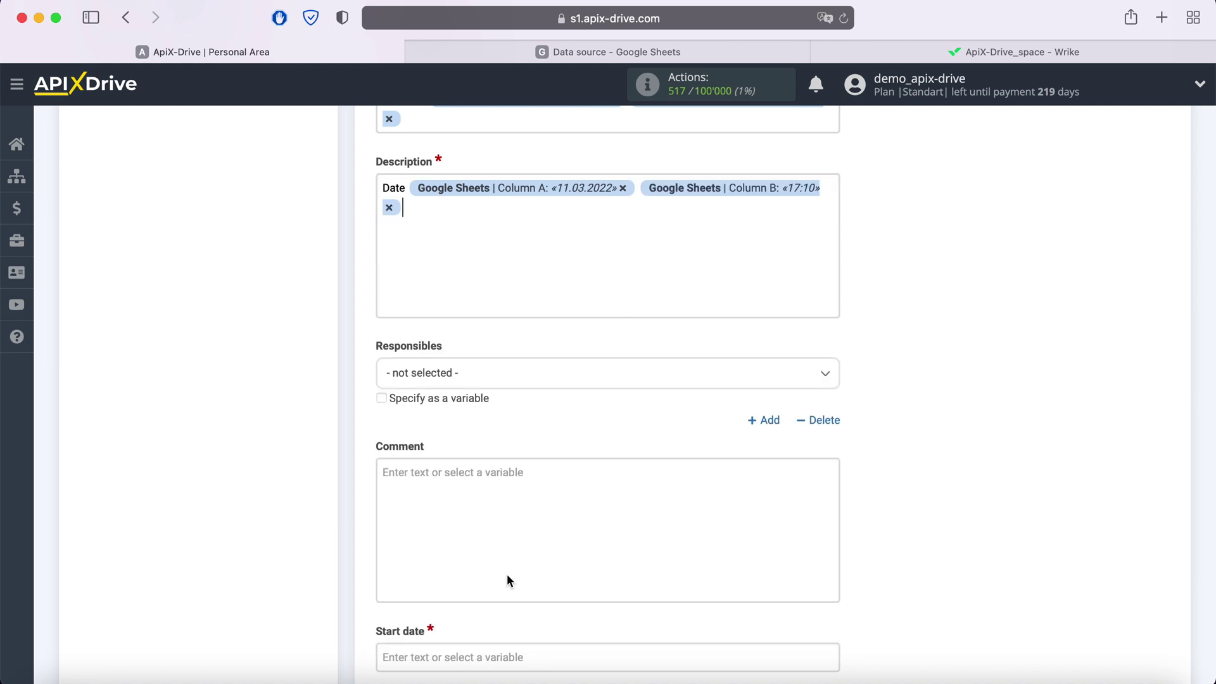
# Add a "Name" line to the description with the Column C and Column D variables.
pyautogui.press('Return')
pyautogui.write('Name')
pyautogui.click(471, 238)
pyautogui.scroll(-1, 630, 573)
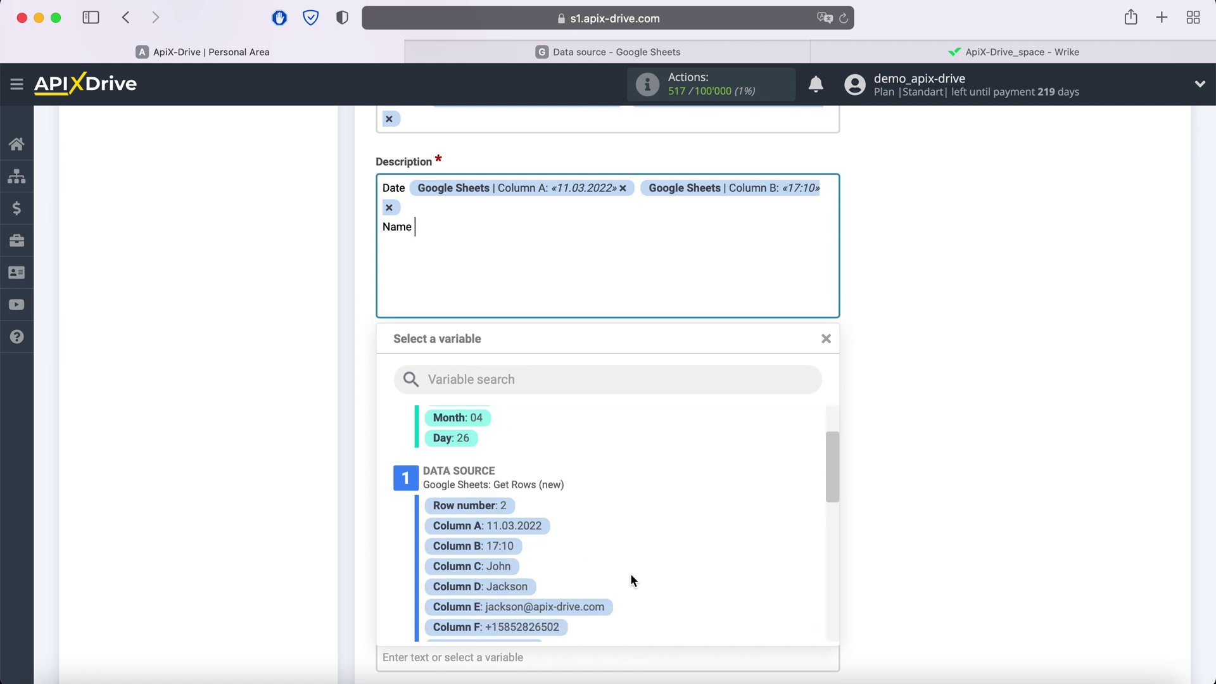
pyautogui.click(508, 574)
pyautogui.click(641, 227)
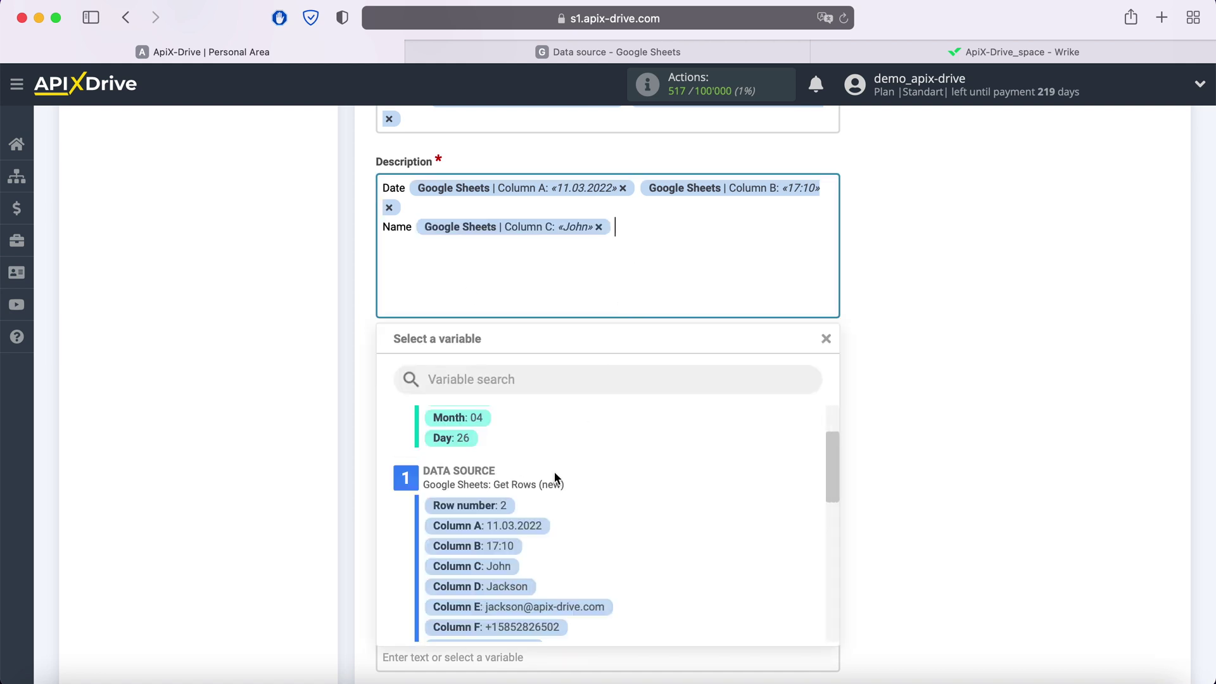
pyautogui.click(509, 589)
# Add an "Email" line to the description with the Column E variable.
pyautogui.press('Return')
pyautogui.write('Email')
pyautogui.click(447, 251)
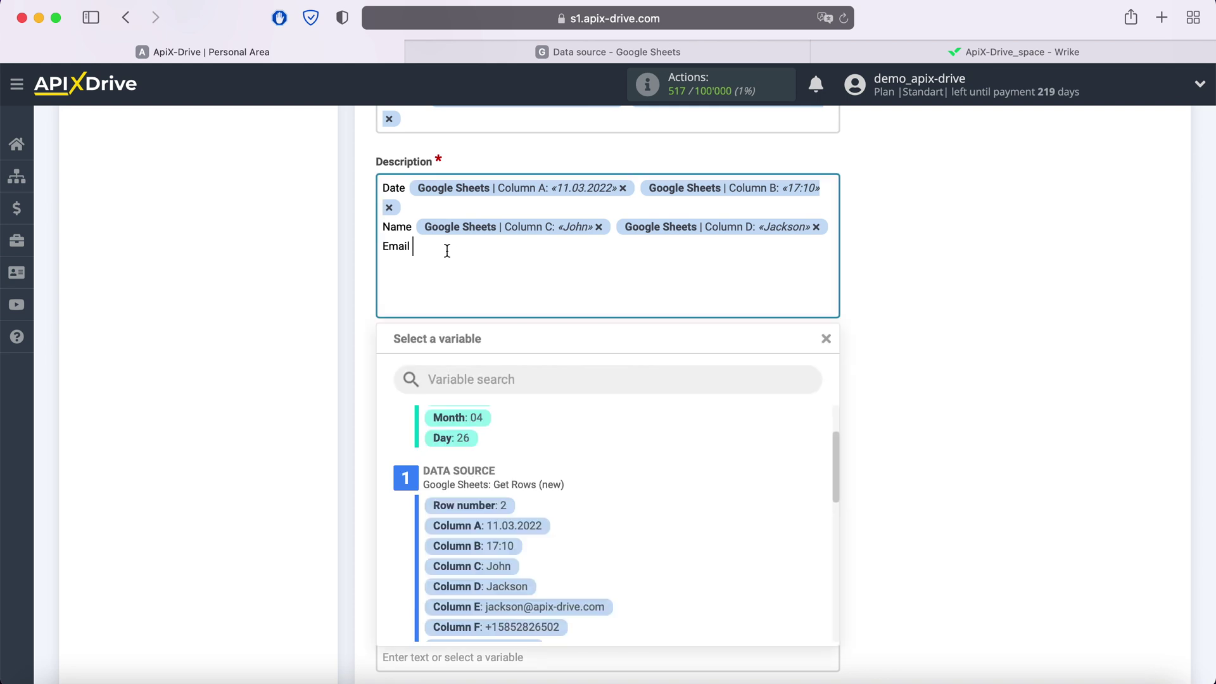
pyautogui.scroll(-2, 588, 512)
pyautogui.click(588, 574)
# Add a "Phone" line to the description with the Column F variable.
pyautogui.press('Return')
pyautogui.write('P')
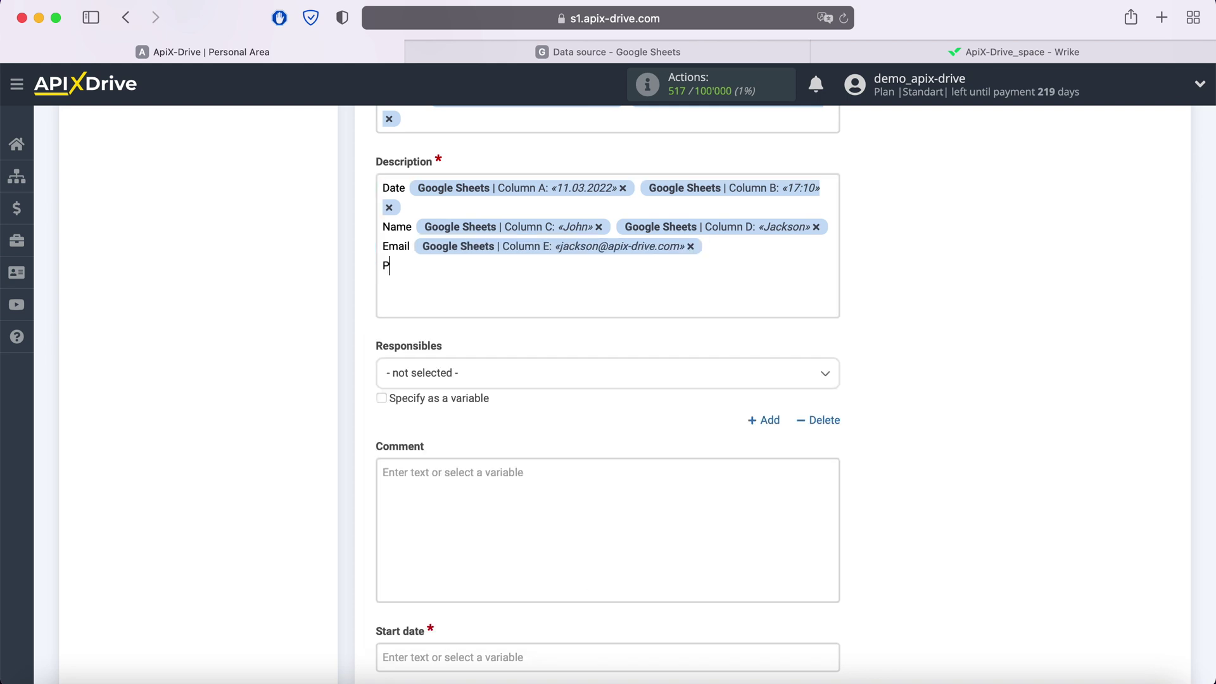
pyautogui.write('hone')
pyautogui.click(483, 261)
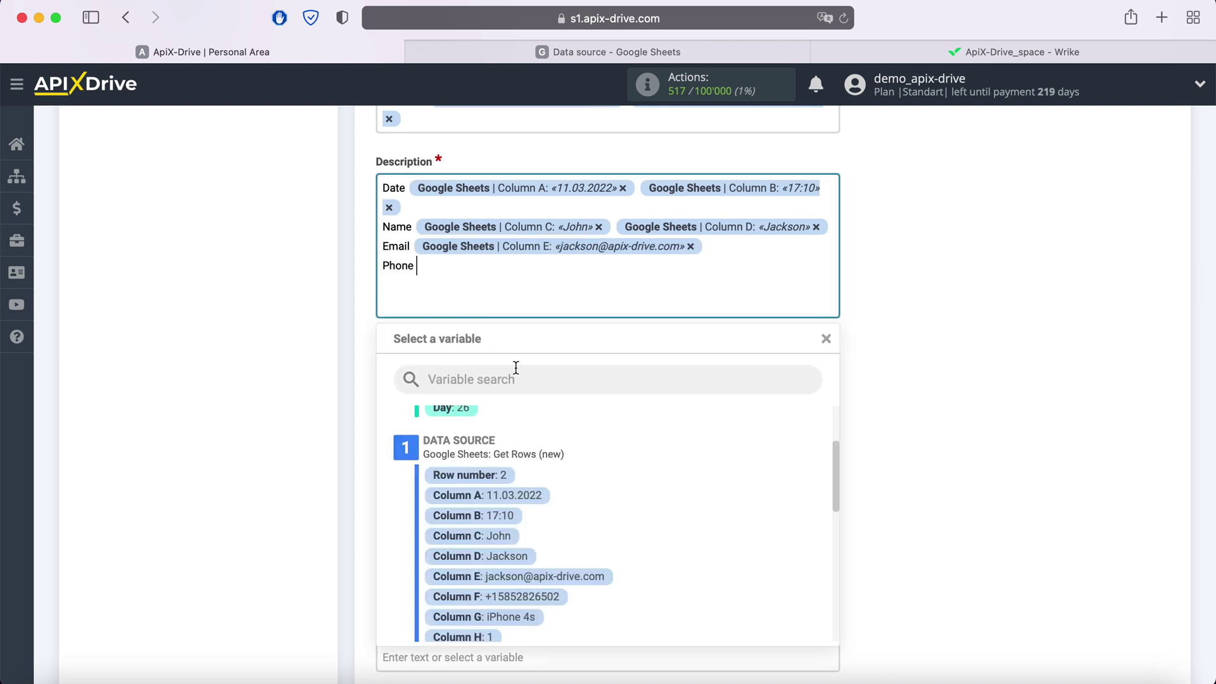
pyautogui.scroll(-1, 652, 500)
pyautogui.click(564, 546)
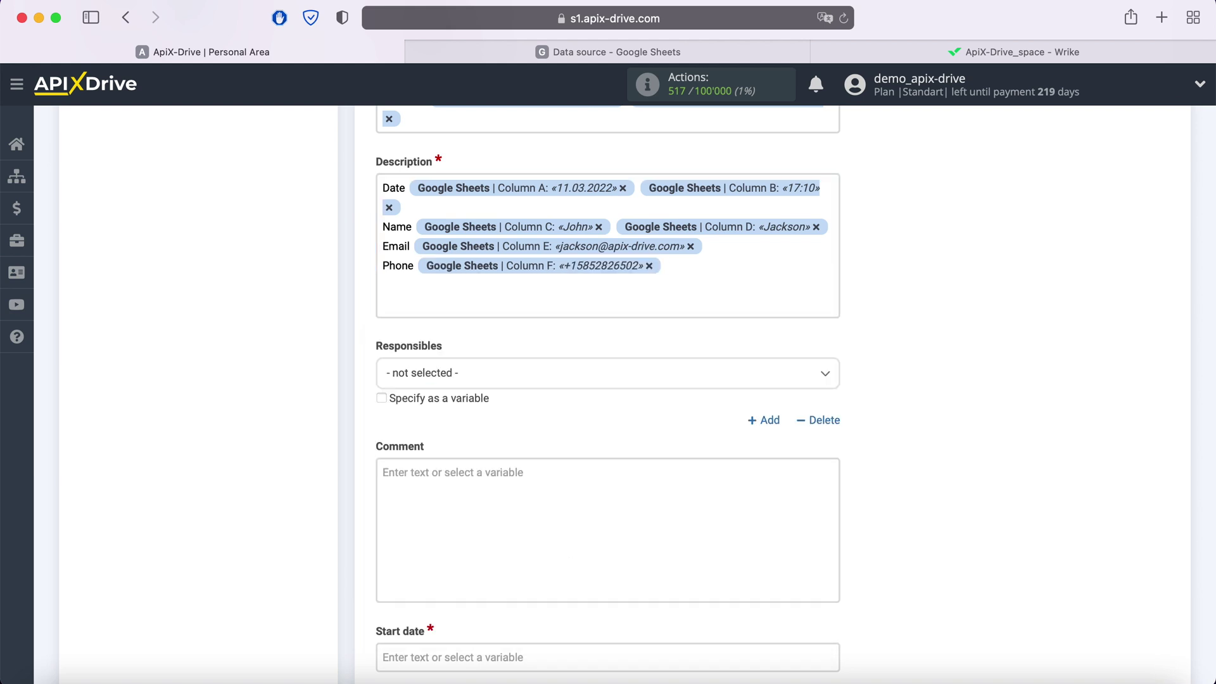
# Add a "Product" line with the Column G variable and a "Price" line with the Column I variable to the description.
pyautogui.press('Return')
pyautogui.write('Product')
pyautogui.click(487, 287)
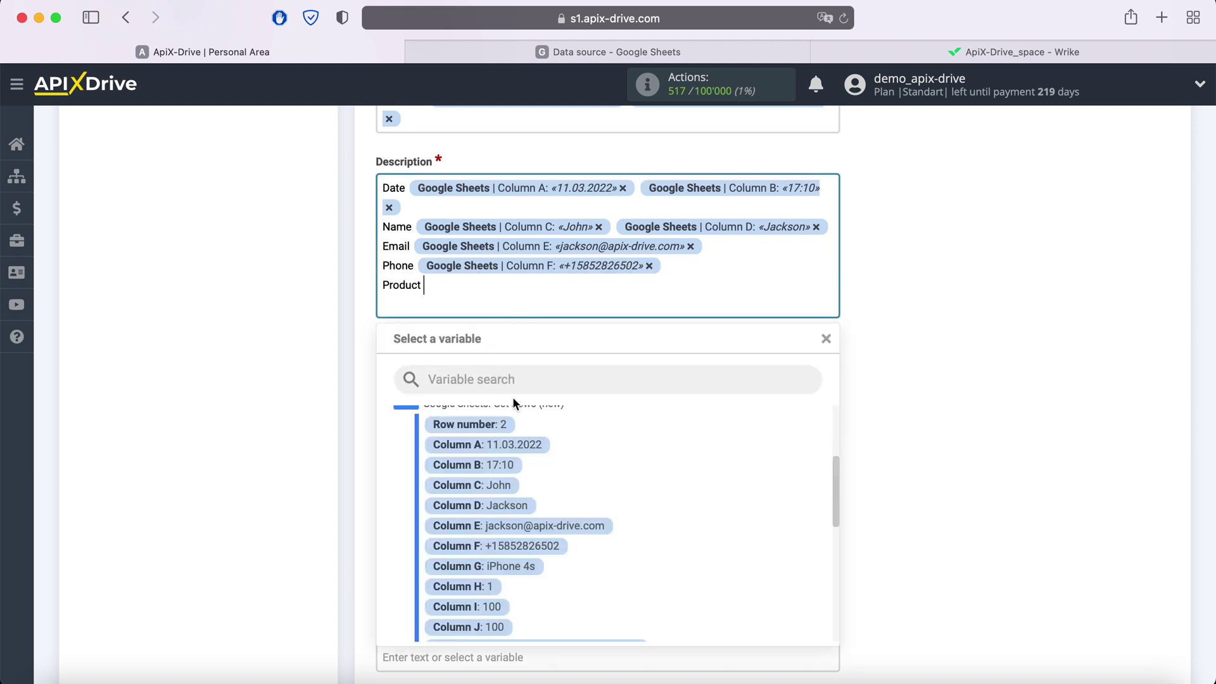
pyautogui.click(532, 566)
pyautogui.press('Return')
pyautogui.write('Price')
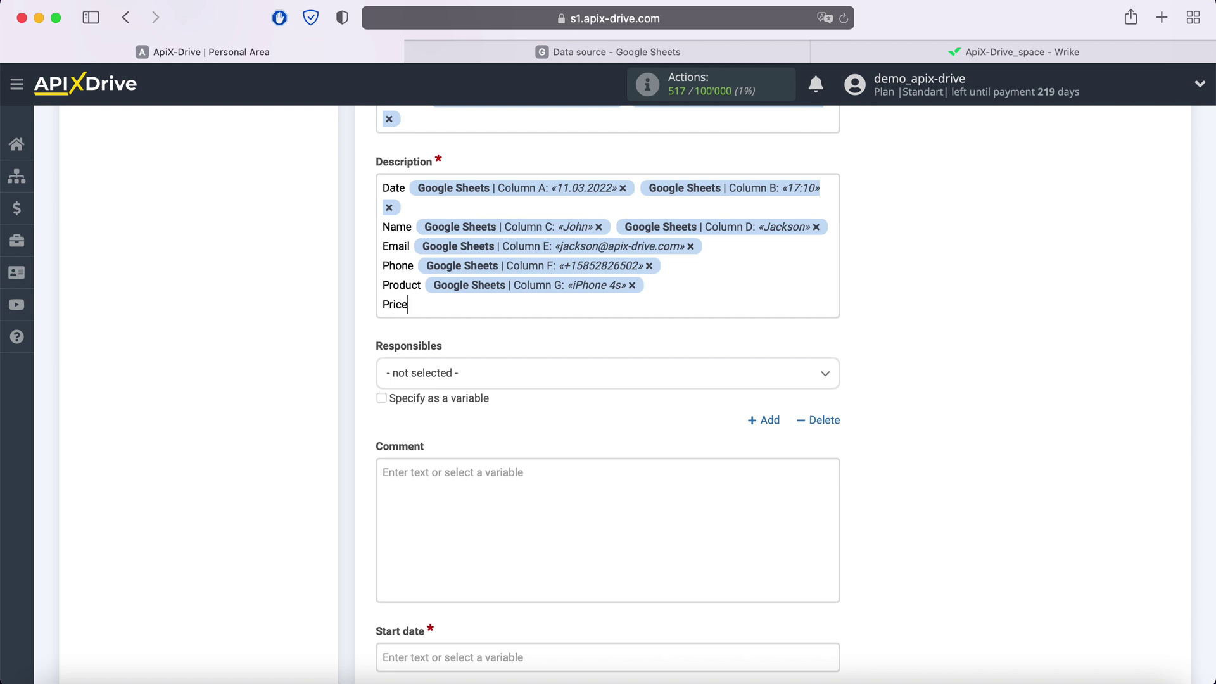
pyautogui.click(470, 305)
pyautogui.click(501, 604)
# Fill the task's start date with the Google Sheets Column A and Column B variables.
pyautogui.scroll(-3, 501, 607)
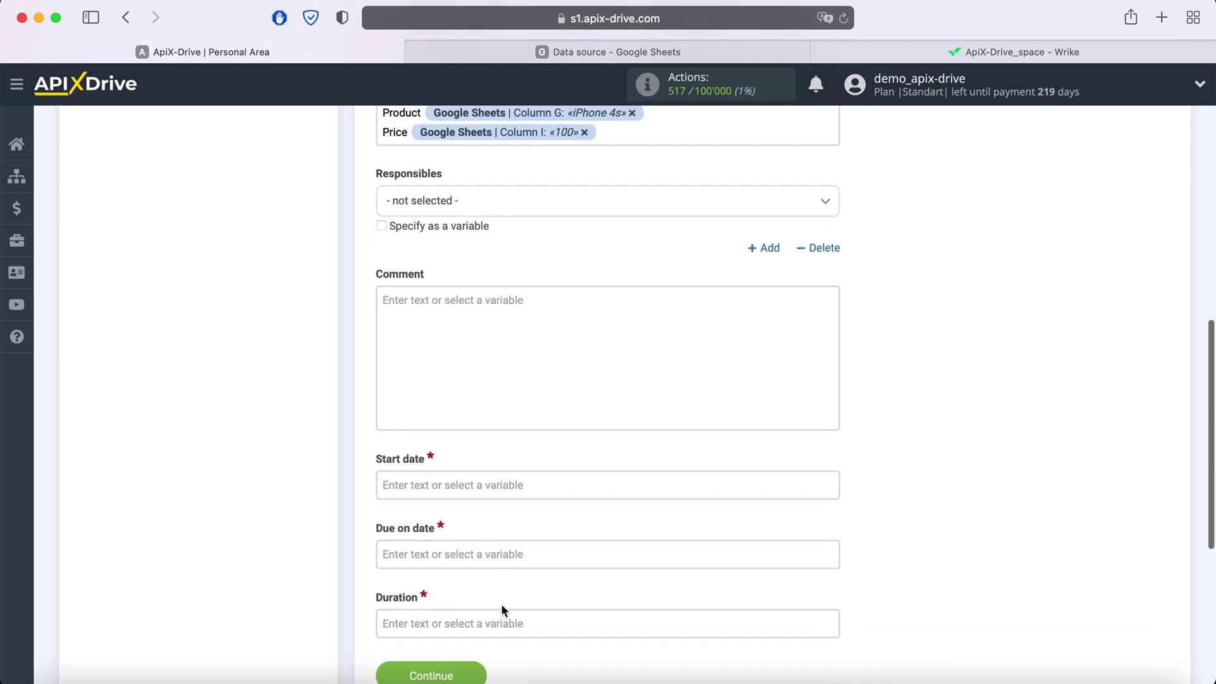
pyautogui.click(535, 394)
pyautogui.scroll(-5, 535, 405)
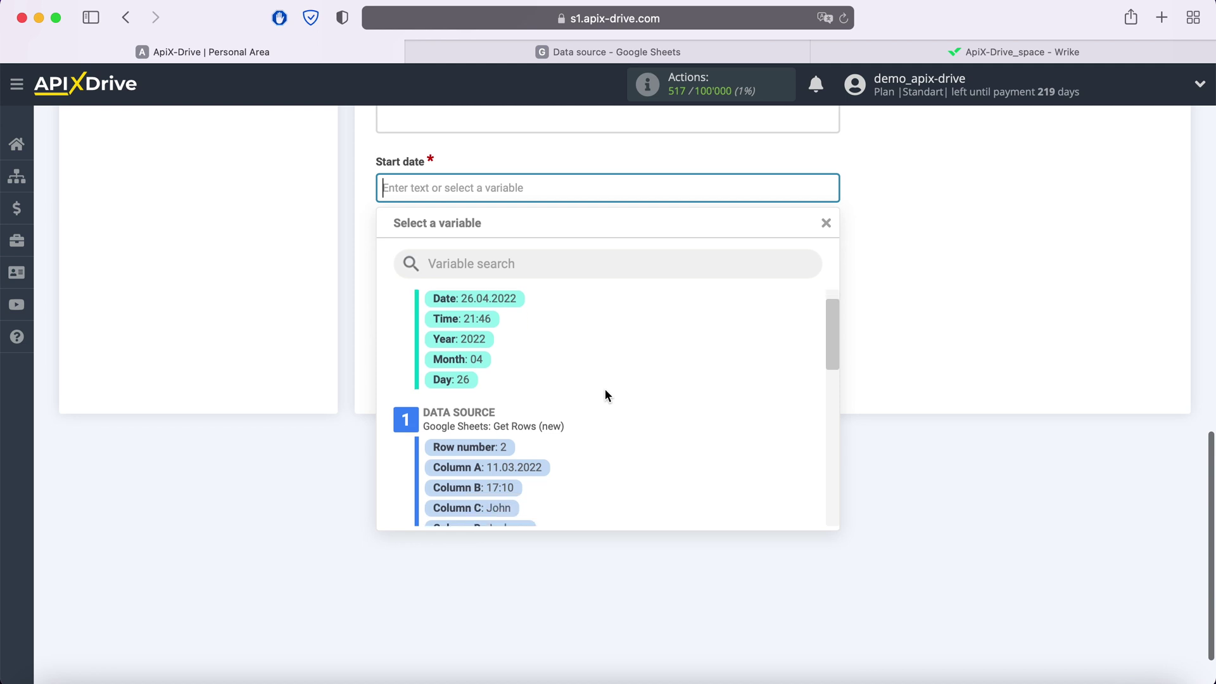
pyautogui.scroll(-1, 605, 390)
pyautogui.click(488, 449)
pyautogui.click(639, 188)
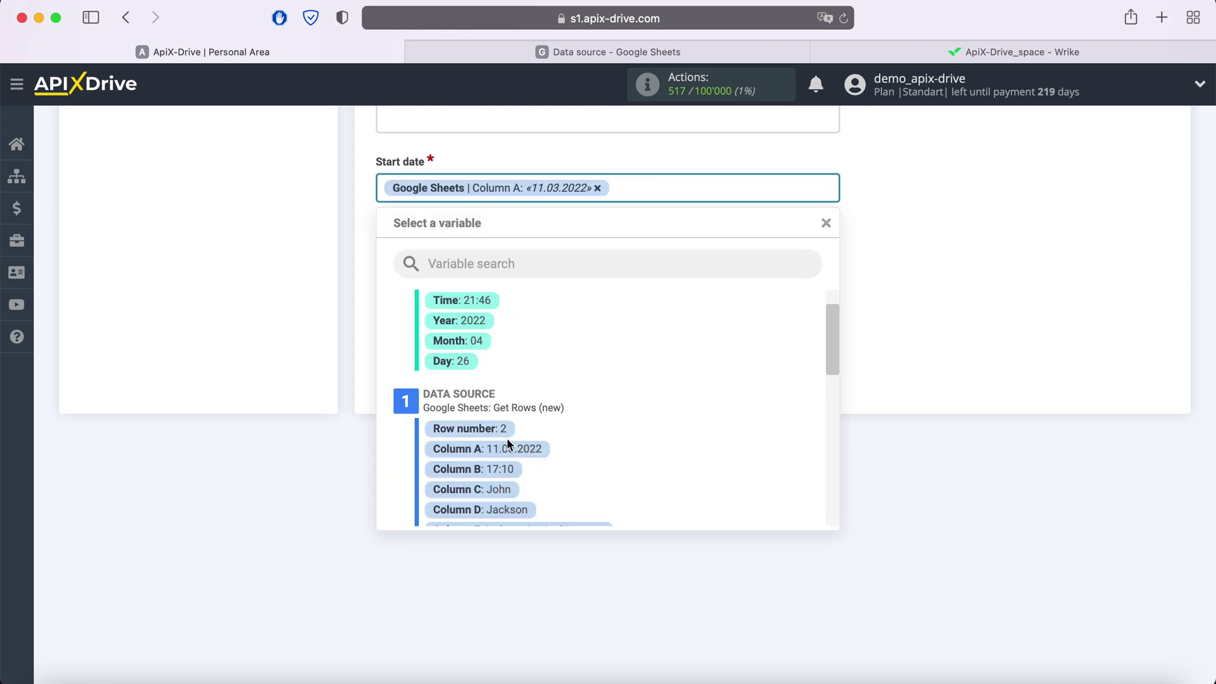
pyautogui.click(505, 469)
# Fill the task's due date with the Google Sheets Column A and Column B variables.
pyautogui.click(436, 270)
pyautogui.scroll(-2, 436, 266)
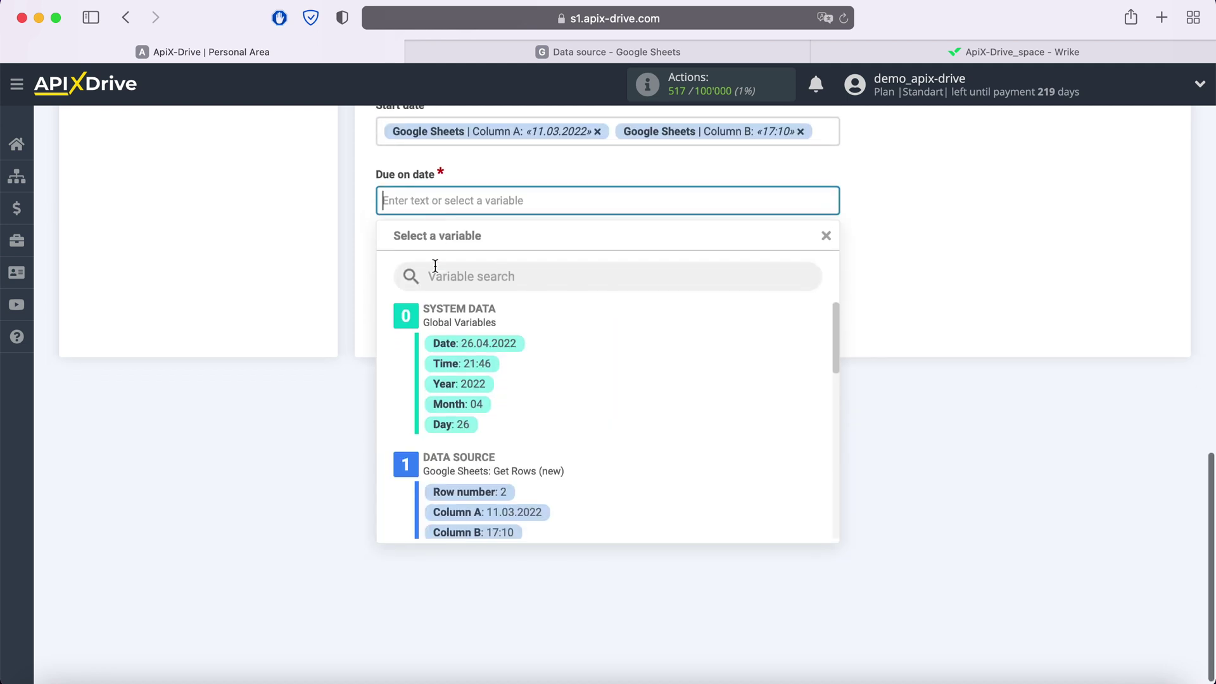
pyautogui.scroll(-2, 548, 413)
pyautogui.click(540, 442)
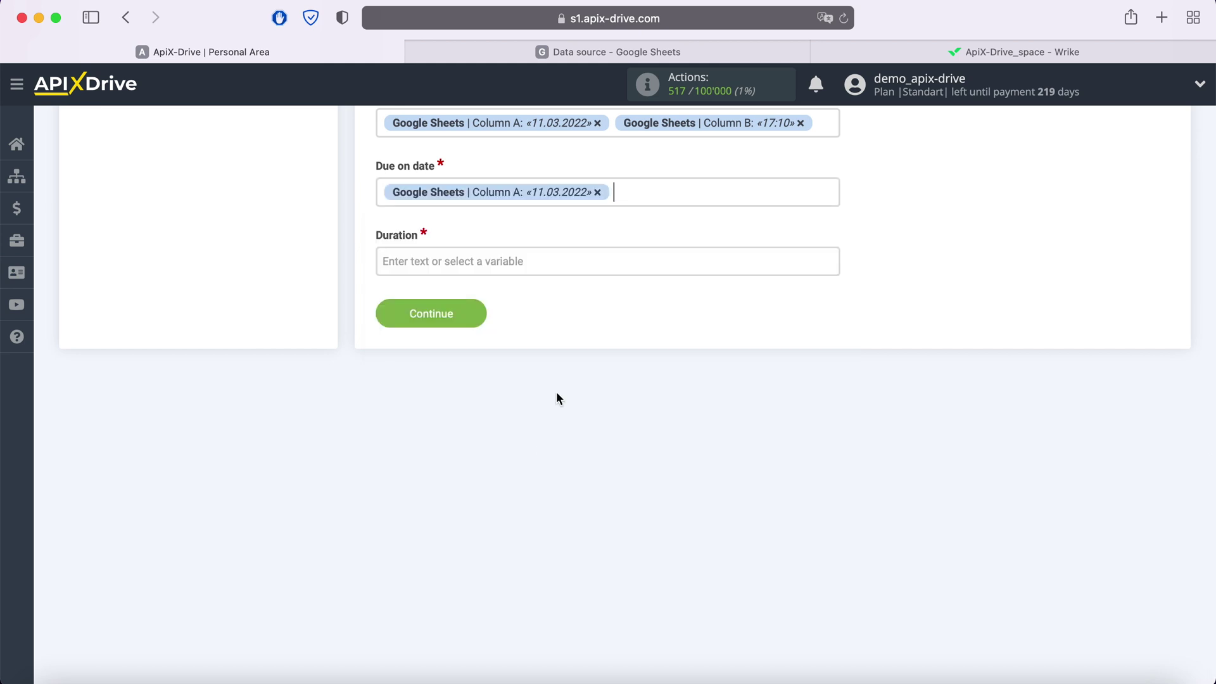
pyautogui.click(652, 195)
pyautogui.click(508, 462)
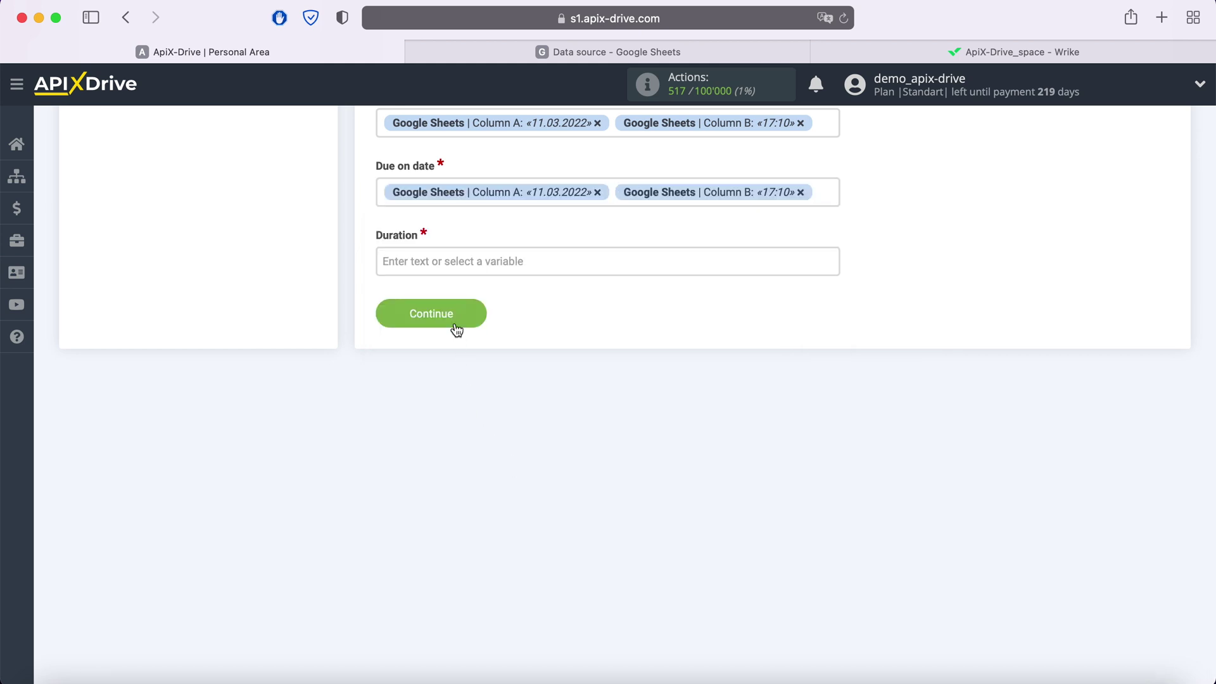
# Set the task duration to 300 and continue to the destination test.
pyautogui.click(454, 252)
pyautogui.write('300')
pyautogui.click(351, 257)
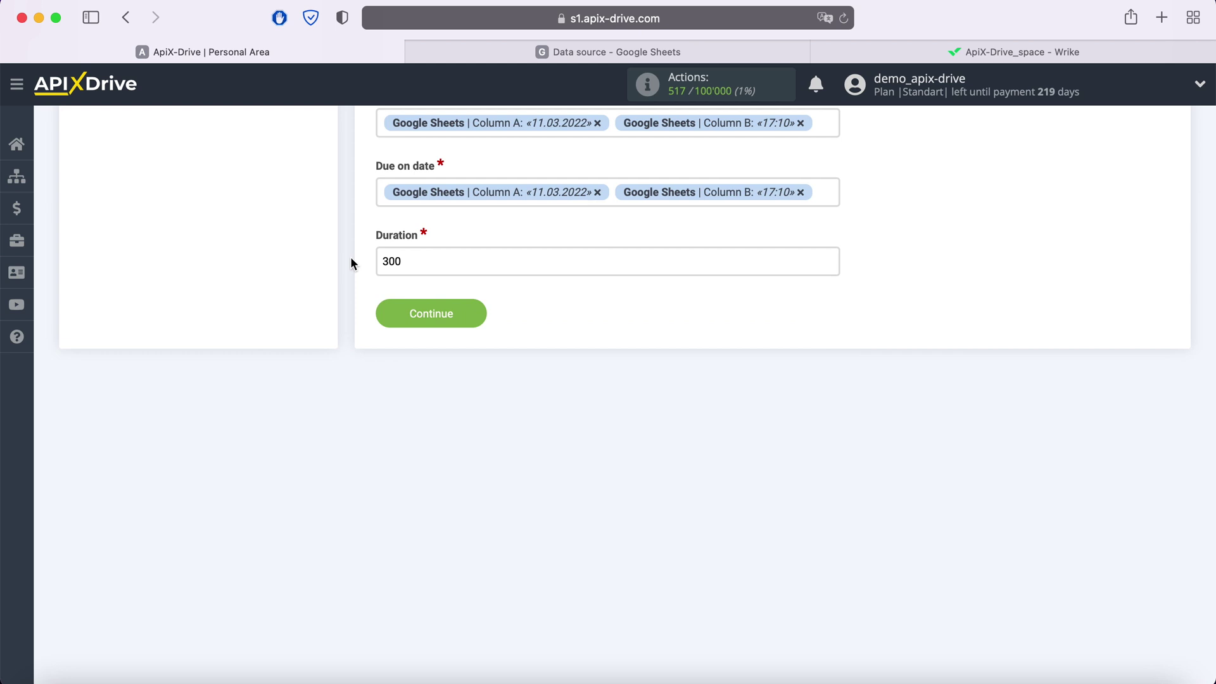
pyautogui.click(444, 310)
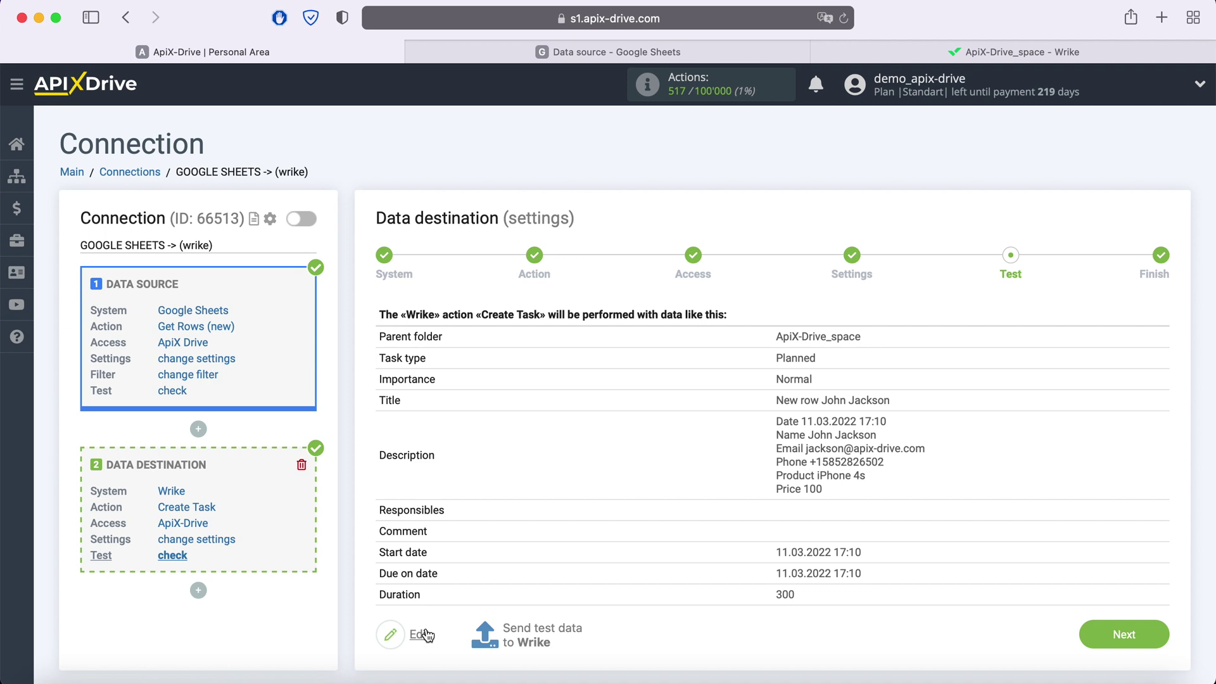
# Send the test data to Wrike, then switch to Wrike and open the new task on the ApiX-Drive_space board.
pyautogui.click(542, 630)
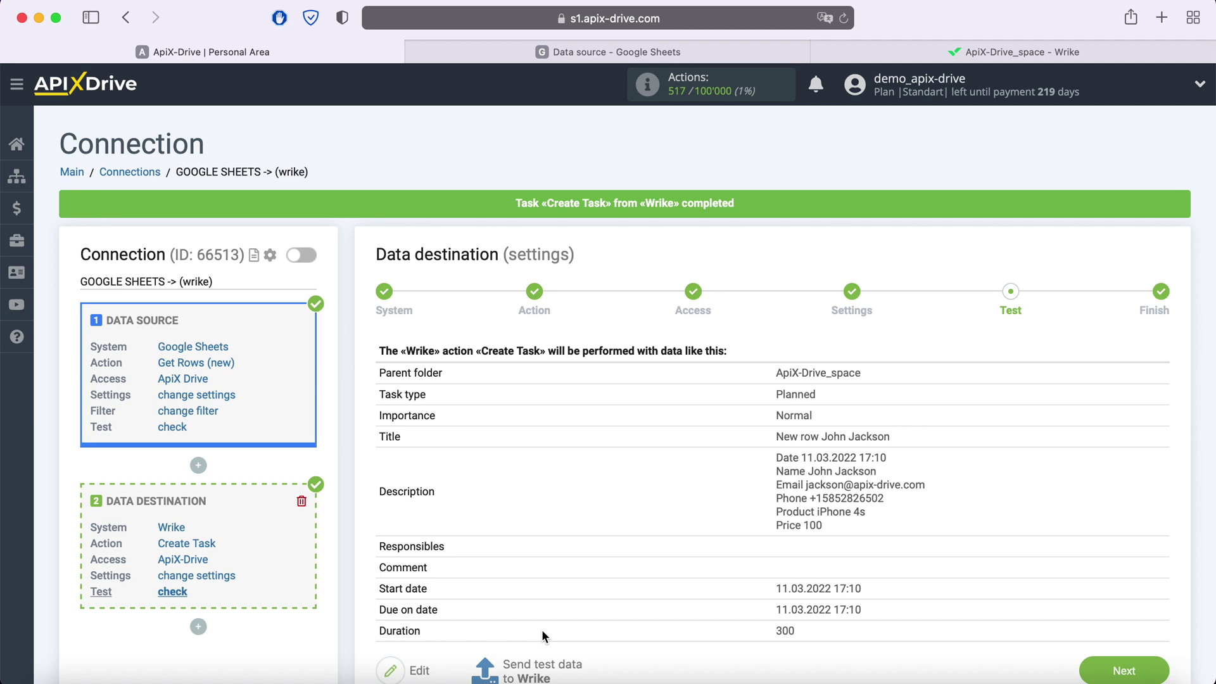
pyautogui.click(947, 53)
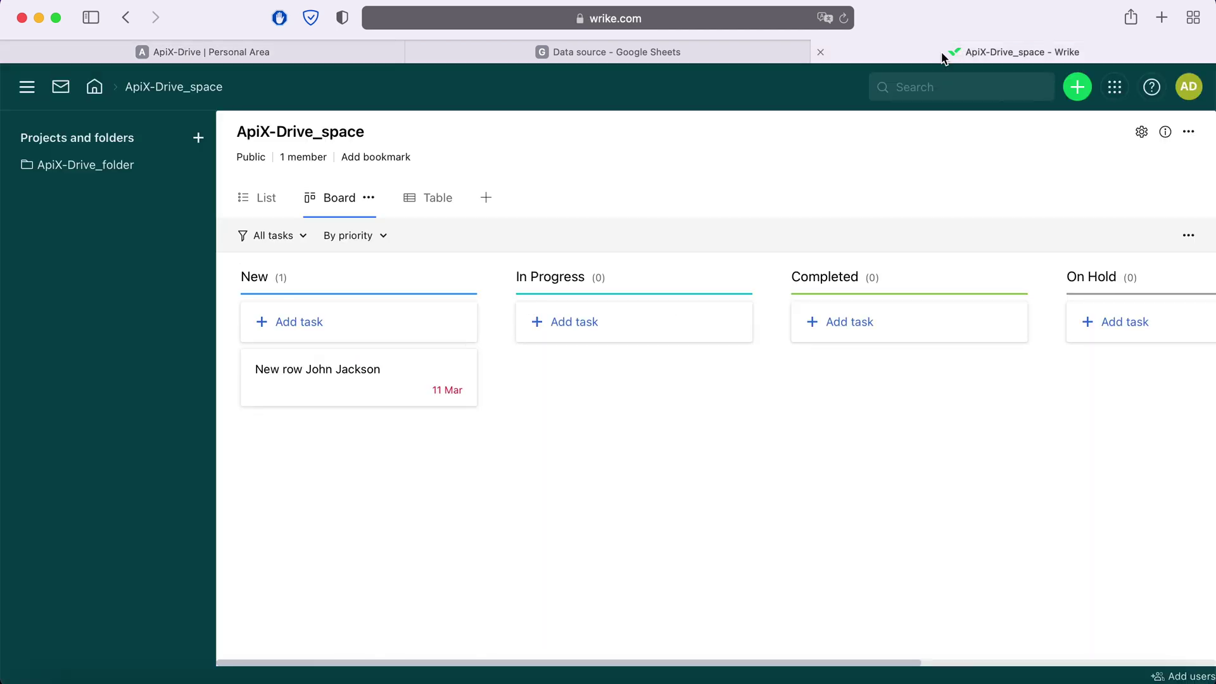
pyautogui.click(409, 358)
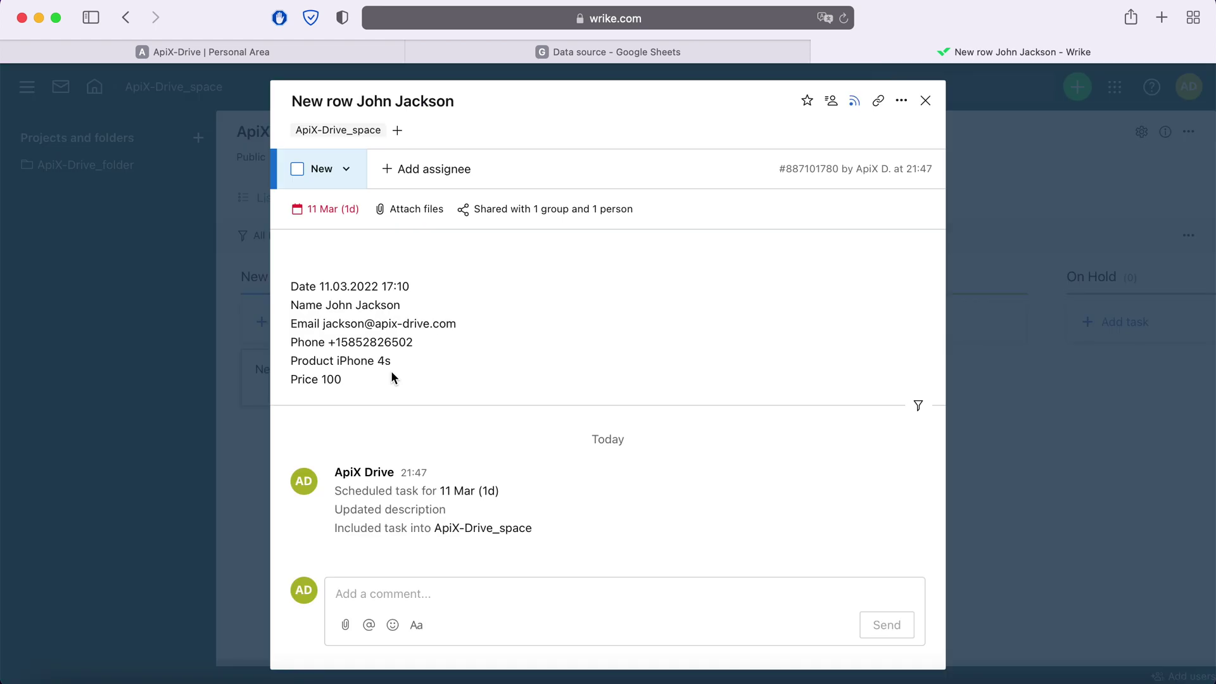
# Return to ApiX-Drive, finish the data destination setup and enable automatic updating.
pyautogui.click(244, 54)
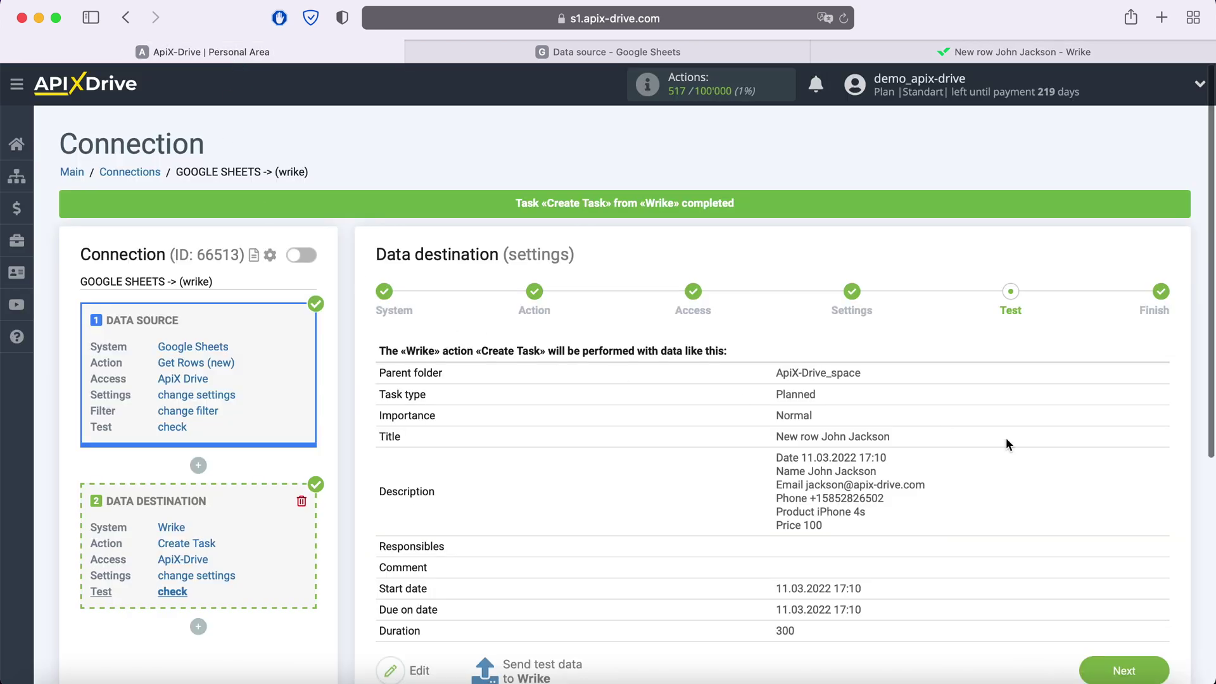
pyautogui.click(1153, 674)
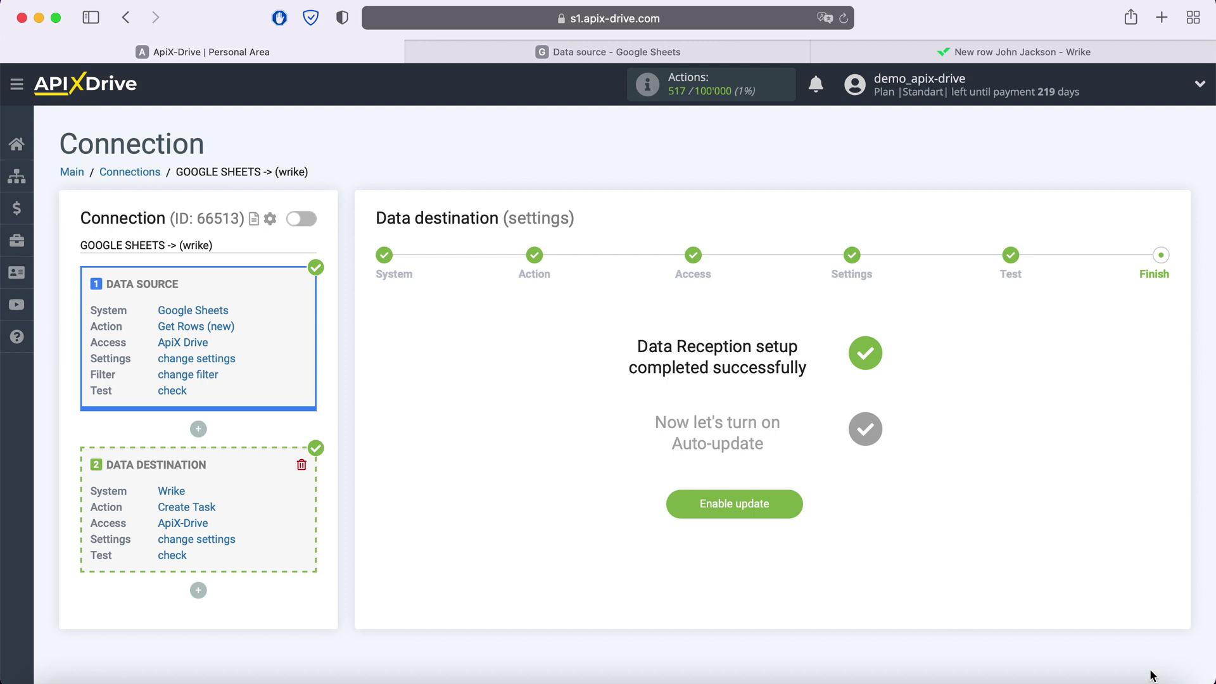
pyautogui.click(788, 502)
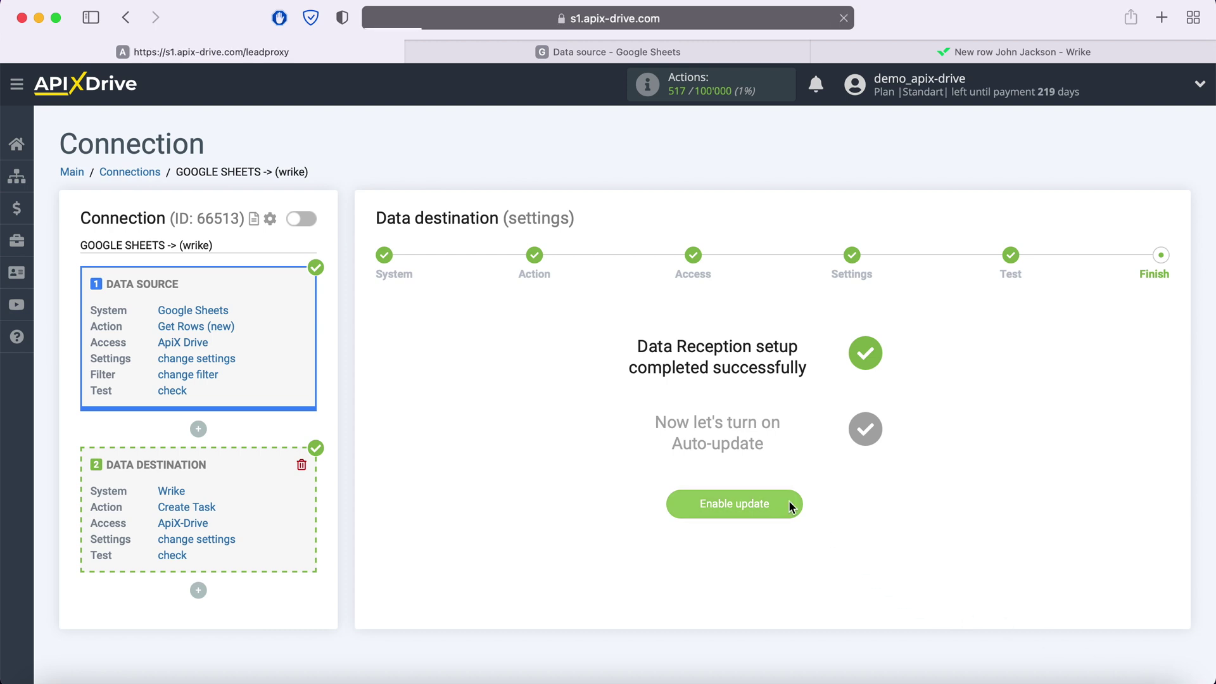
# Set the Google Sheets to Wrike connection's update interval to 5 minutes and save the connection setup.
pyautogui.click(1151, 274)
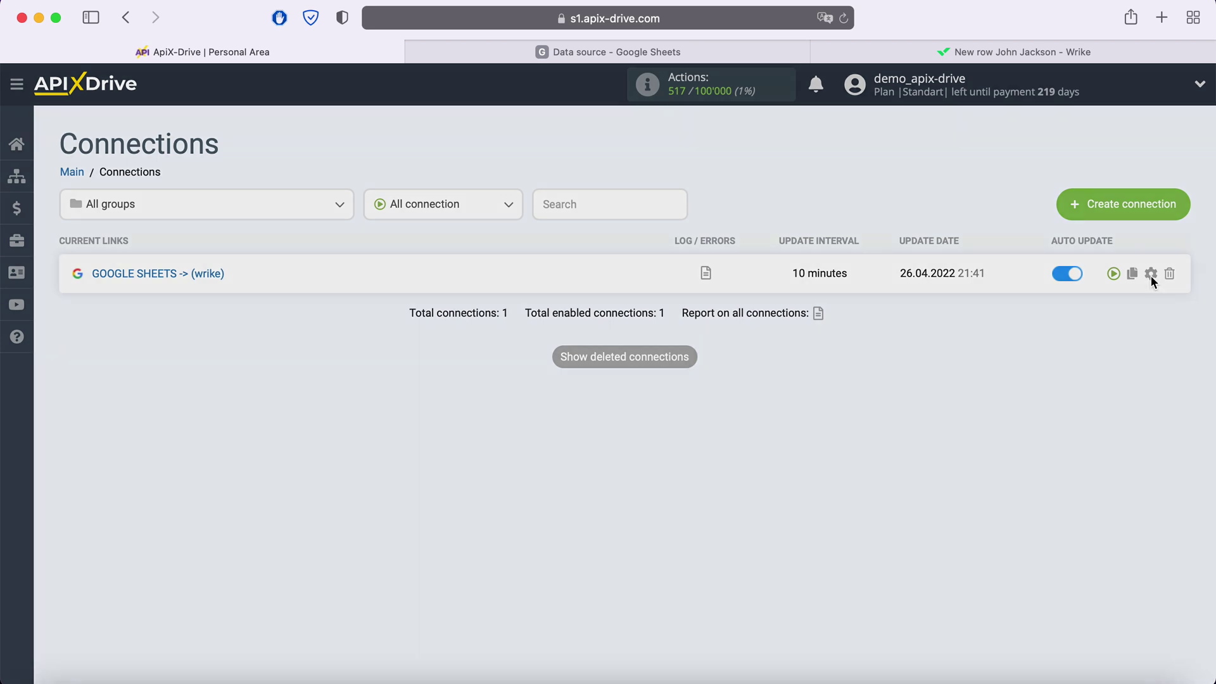
pyautogui.click(689, 394)
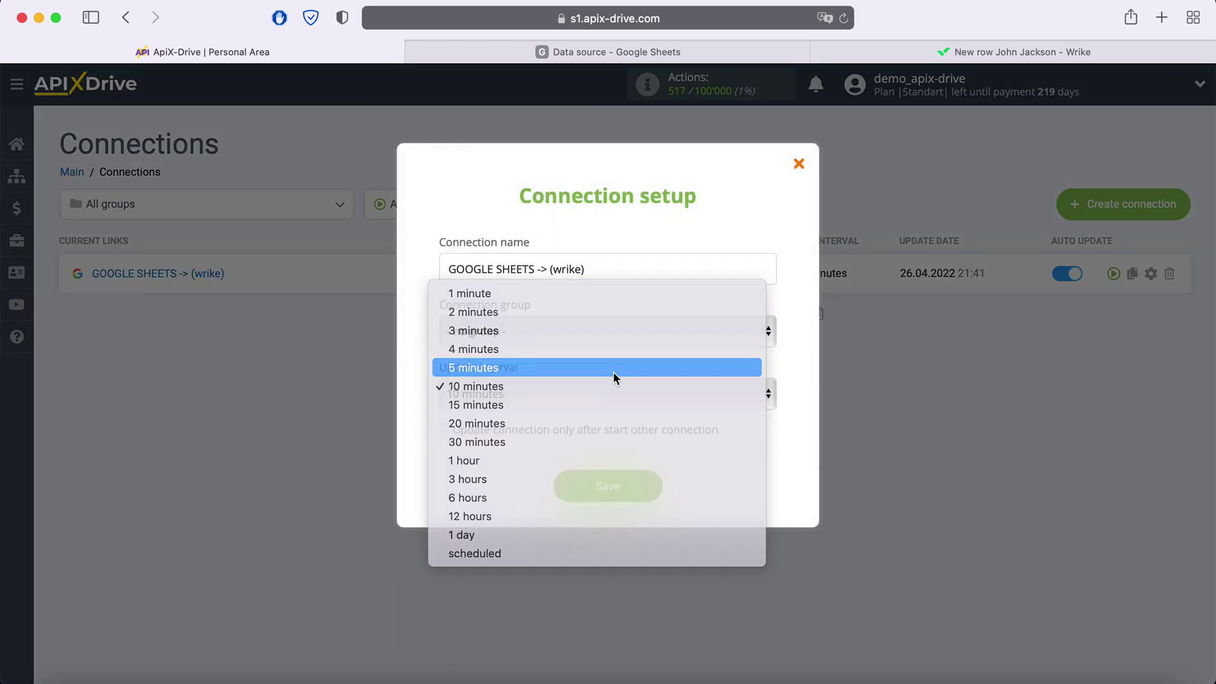
pyautogui.click(613, 371)
pyautogui.click(651, 486)
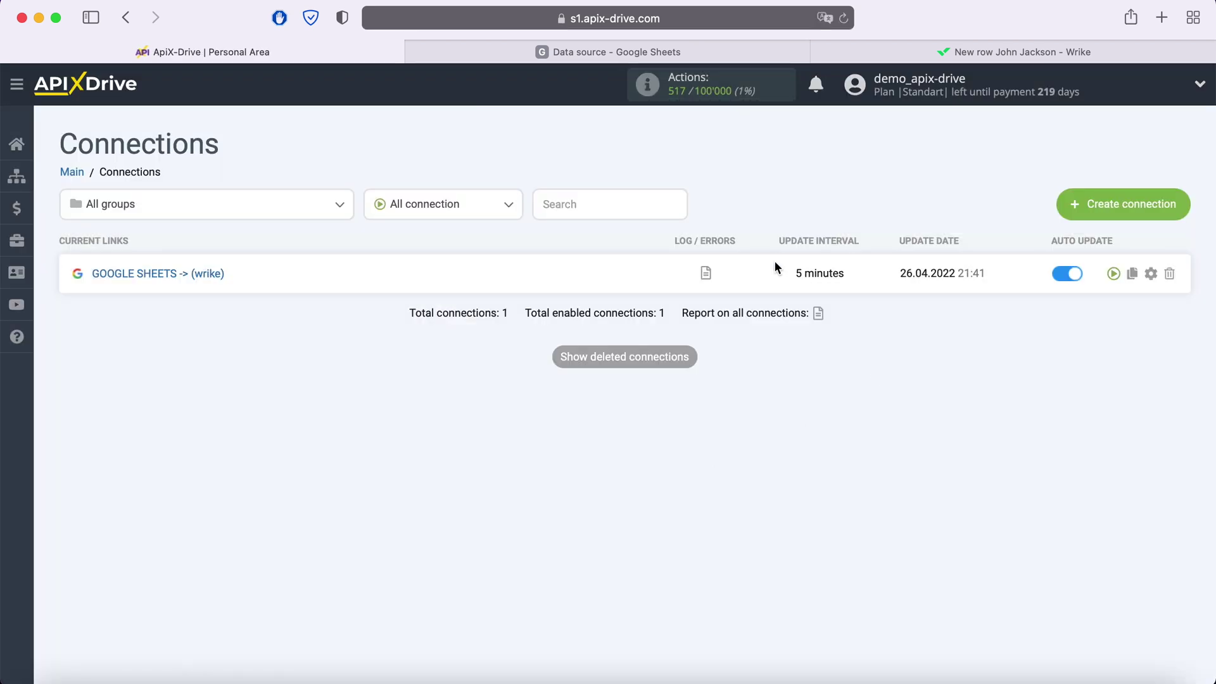